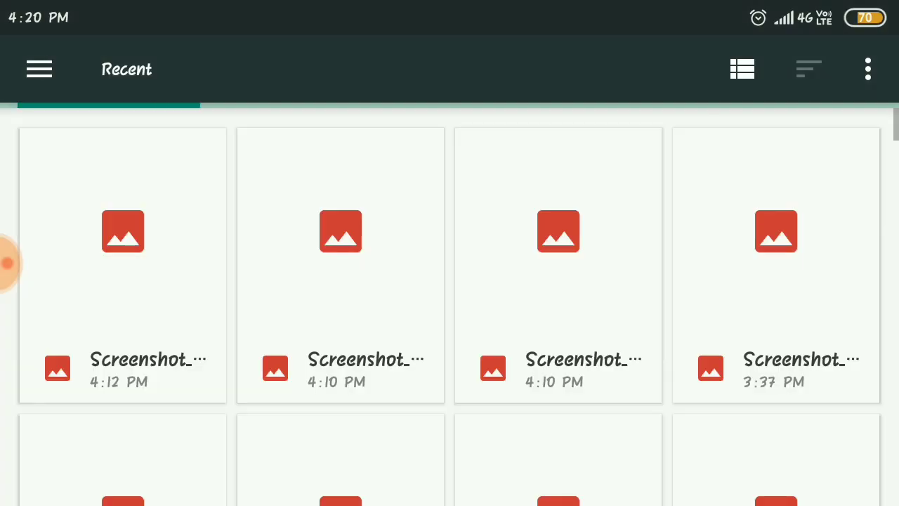
Scroll the Recent images grid and pick the DYNAMO BATTLEGROUNDS screenshot
{"action": "scroll", "coordinate": [449, 281], "scroll_direction": "down", "scroll_amount": 2}
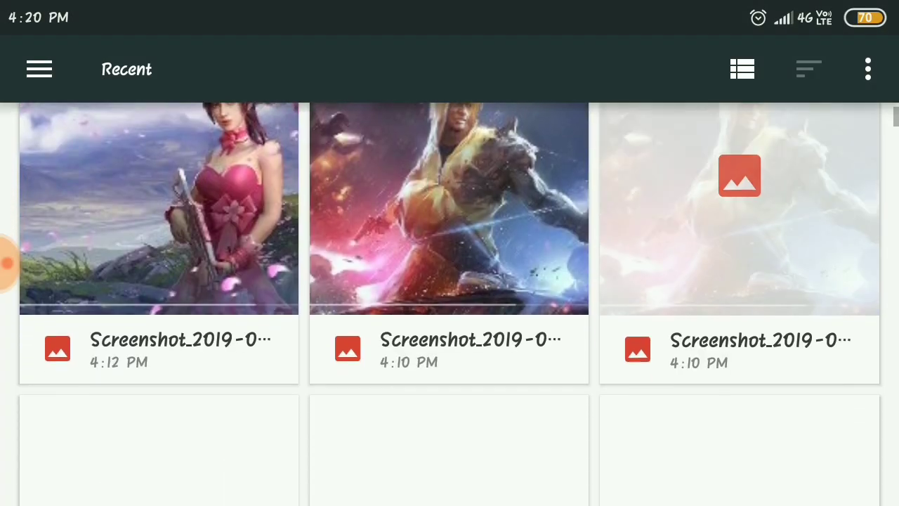
{"action": "scroll", "coordinate": [450, 302], "scroll_direction": "down", "scroll_amount": 3}
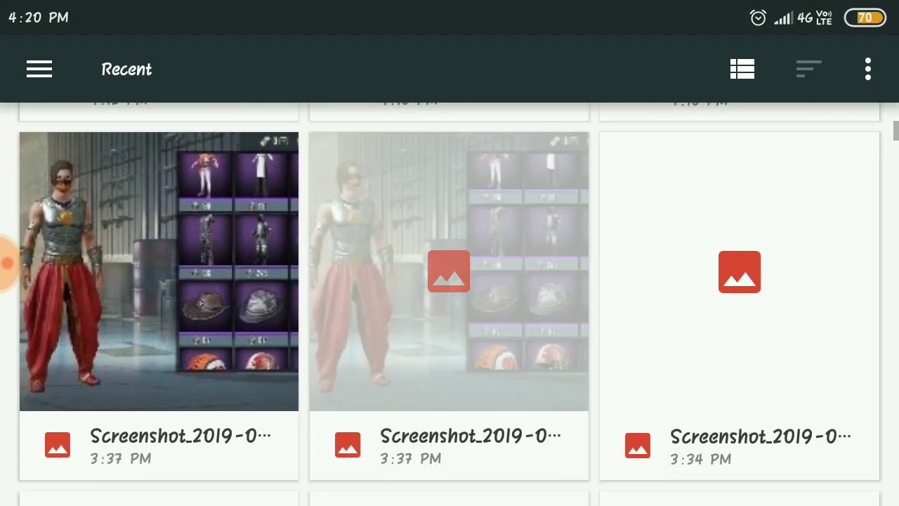
{"action": "scroll", "coordinate": [450, 302], "scroll_direction": "down", "scroll_amount": 5}
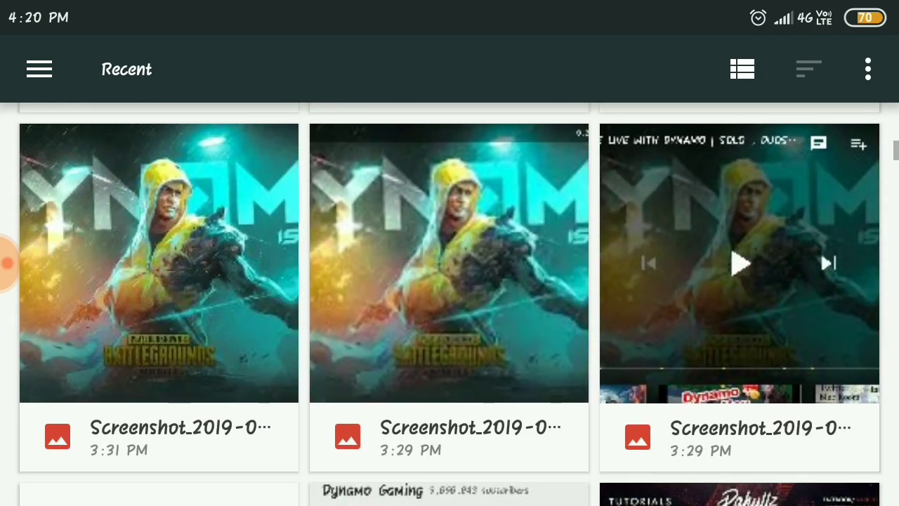
{"action": "left_click", "coordinate": [159, 267]}
Place the cropped DYNAMO image across the canvas top and move New Text lower down
{"action": "left_click", "coordinate": [845, 438]}
{"action": "left_click_drag", "start_coordinate": [270, 165], "coordinate": [291, 169]}
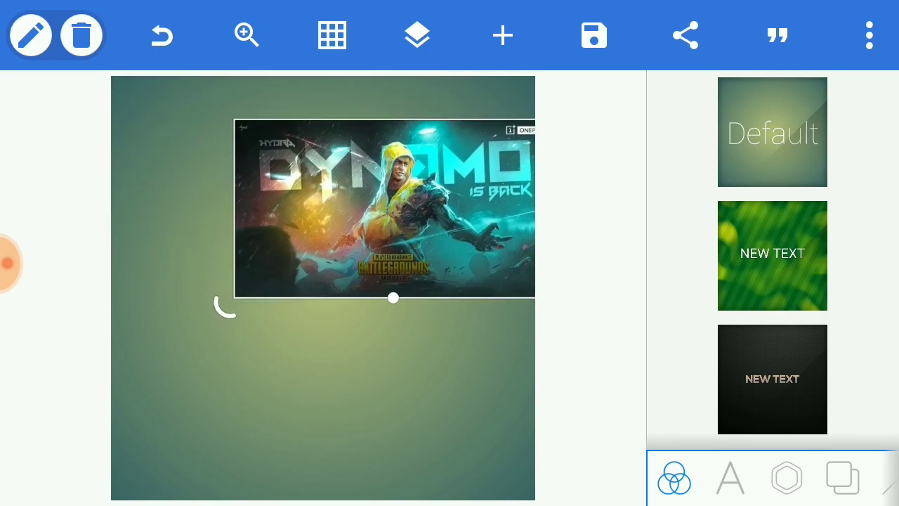
{"action": "left_click_drag", "start_coordinate": [449, 267], "coordinate": [535, 321]}
{"action": "left_click_drag", "start_coordinate": [340, 321], "coordinate": [377, 363]}
{"action": "mouse_move", "coordinate": [323, 211]}
{"action": "left_mouse_down"}
{"action": "mouse_move", "coordinate": [280, 153]}
{"action": "mouse_move", "coordinate": [279, 80]}
{"action": "left_mouse_up"}
{"action": "left_click", "coordinate": [315, 284]}
{"action": "left_click_drag", "start_coordinate": [315, 284], "coordinate": [323, 415]}
{"action": "left_click", "coordinate": [323, 155]}
{"action": "mouse_move", "coordinate": [535, 292]}
{"action": "left_mouse_down"}
{"action": "mouse_move", "coordinate": [528, 351]}
{"action": "mouse_move", "coordinate": [527, 341]}
{"action": "mouse_move", "coordinate": [551, 351]}
{"action": "left_mouse_up"}
Change the New Text layer's wording to 'Lord'
{"action": "left_click", "coordinate": [323, 415]}
{"action": "left_click", "coordinate": [31, 35]}
{"action": "left_click", "coordinate": [44, 91]}
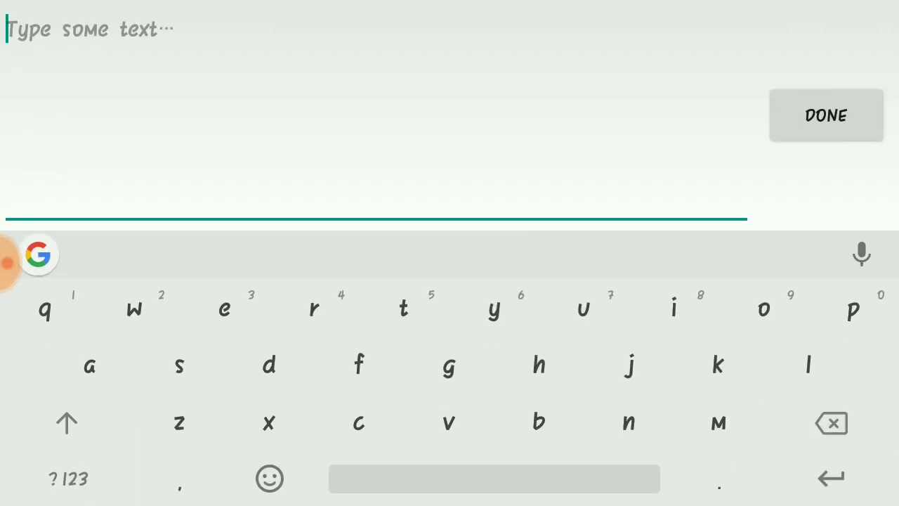
{"action": "type", "text": "Lord"}
{"action": "left_click", "coordinate": [826, 115]}
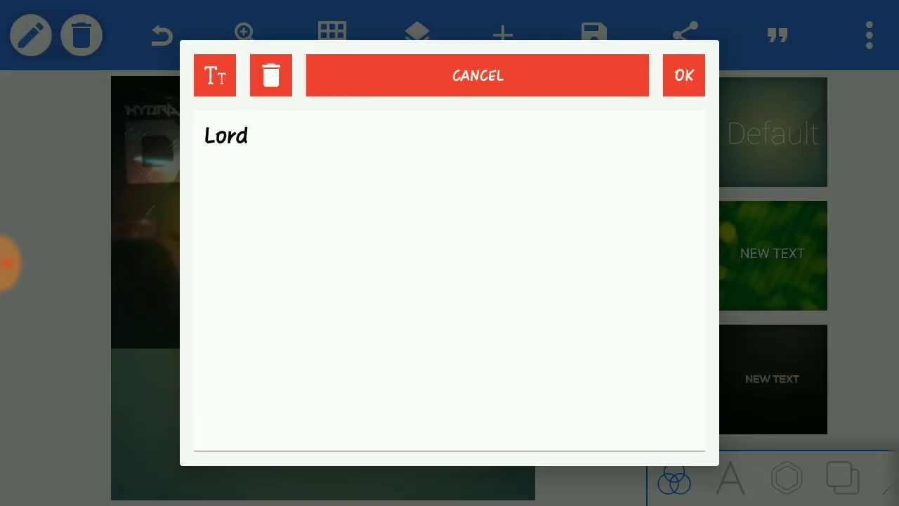
{"action": "left_click", "coordinate": [683, 75]}
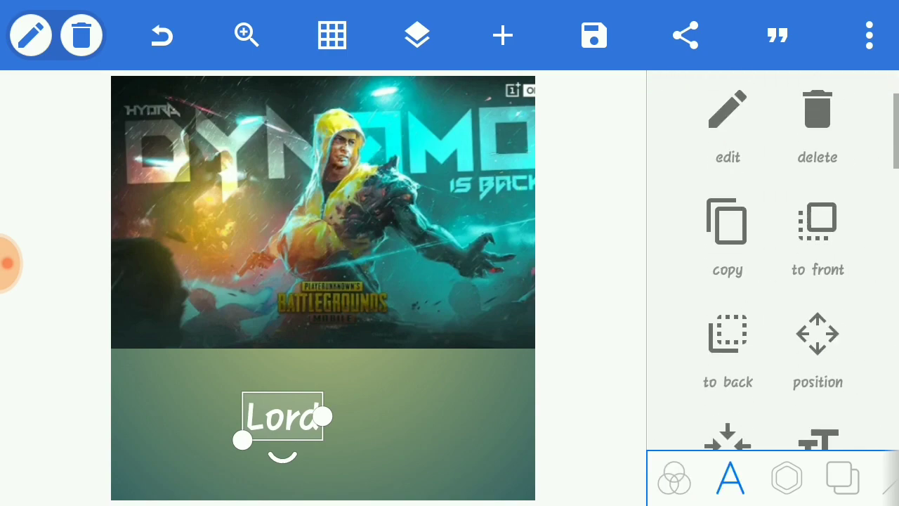
Give 'Lord' a stylized font from MY FONTS and shrink the DYNAMO image toward the top
{"action": "scroll", "coordinate": [772, 260], "scroll_direction": "down", "scroll_amount": 2}
{"action": "scroll", "coordinate": [772, 260], "scroll_direction": "down", "scroll_amount": 2}
{"action": "scroll", "coordinate": [772, 260], "scroll_direction": "down", "scroll_amount": 2}
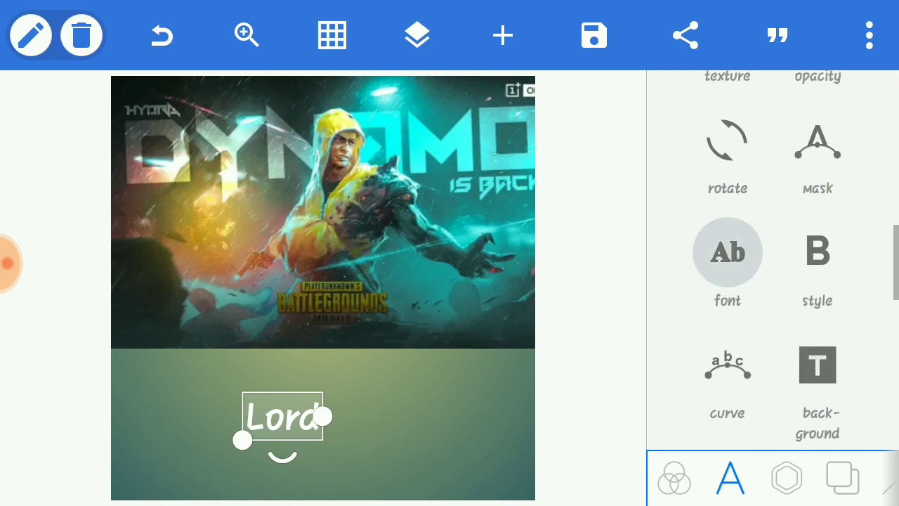
{"action": "left_click", "coordinate": [728, 253]}
{"action": "left_click", "coordinate": [555, 55]}
{"action": "scroll", "coordinate": [555, 281], "scroll_direction": "down", "scroll_amount": 1}
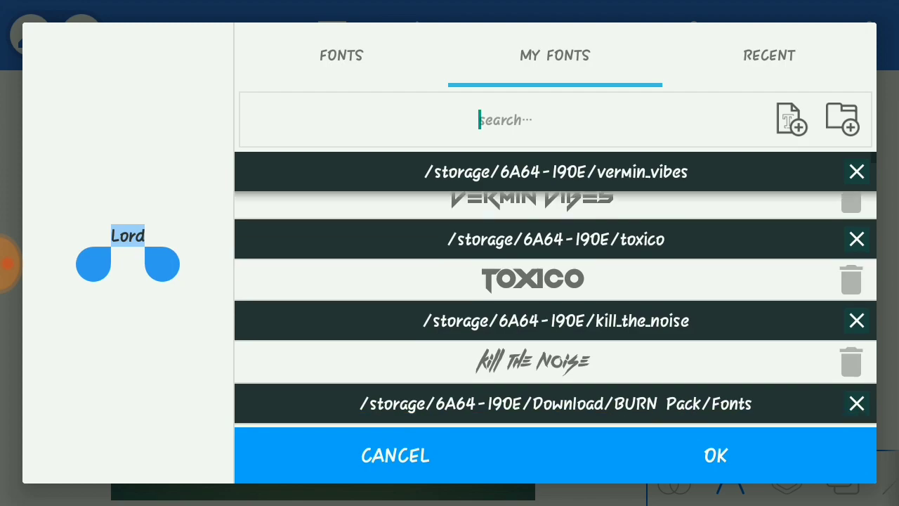
{"action": "left_click", "coordinate": [715, 455]}
{"action": "mouse_move", "coordinate": [323, 210]}
{"action": "left_mouse_down"}
{"action": "mouse_move", "coordinate": [303, 224]}
{"action": "mouse_move", "coordinate": [184, 130]}
{"action": "left_mouse_up"}
{"action": "mouse_move", "coordinate": [462, 282]}
{"action": "left_mouse_down"}
{"action": "mouse_move", "coordinate": [335, 209]}
{"action": "mouse_move", "coordinate": [457, 237]}
{"action": "mouse_move", "coordinate": [418, 215]}
{"action": "mouse_move", "coordinate": [431, 225]}
{"action": "left_mouse_up"}
Duplicate LORD, change the copy to 'Deepanshu' and place it below LORD
{"action": "left_click_drag", "start_coordinate": [291, 412], "coordinate": [236, 279]}
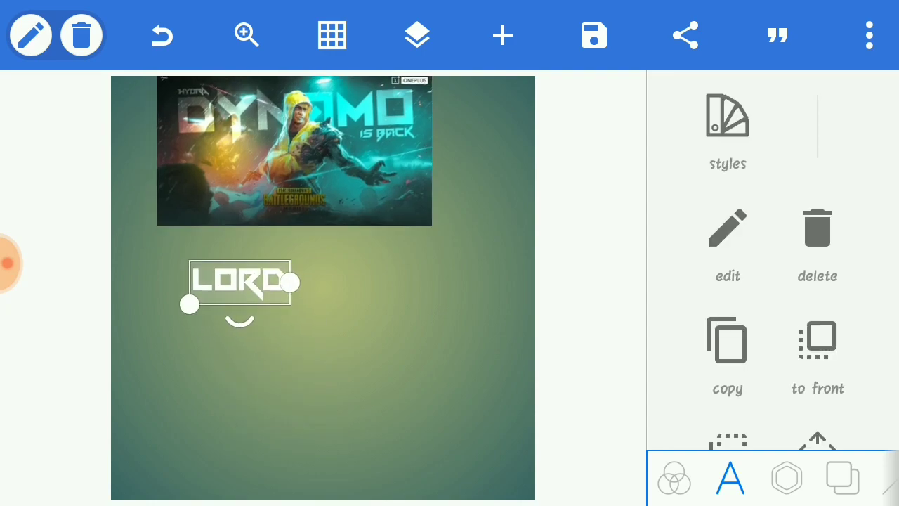
{"action": "left_click", "coordinate": [30, 35]}
{"action": "left_click", "coordinate": [115, 92]}
{"action": "left_click", "coordinate": [30, 35]}
{"action": "left_click", "coordinate": [44, 90]}
{"action": "key", "text": "BackSpace"}
{"action": "key", "text": "BackSpace"}
{"action": "key", "text": "BackSpace"}
{"action": "type", "text": "Deepans"}
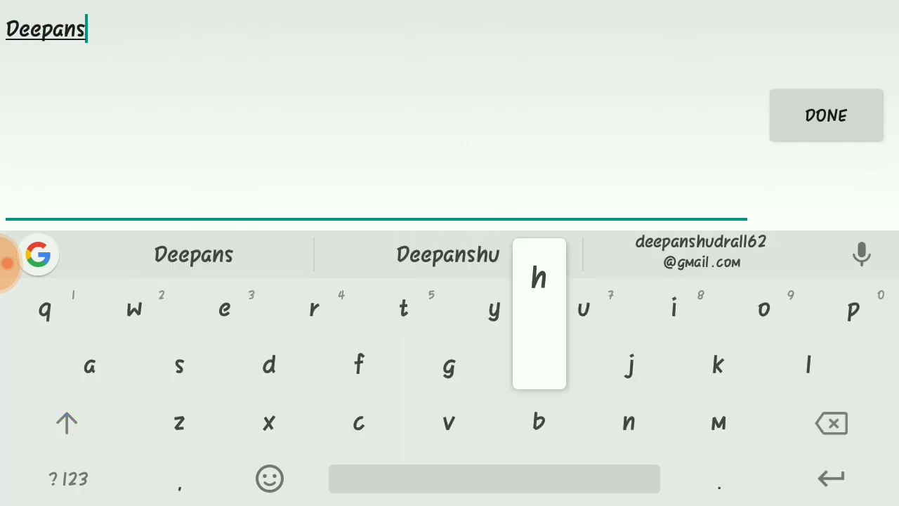
{"action": "type", "text": "hu"}
{"action": "left_click", "coordinate": [817, 120]}
{"action": "left_click", "coordinate": [683, 74]}
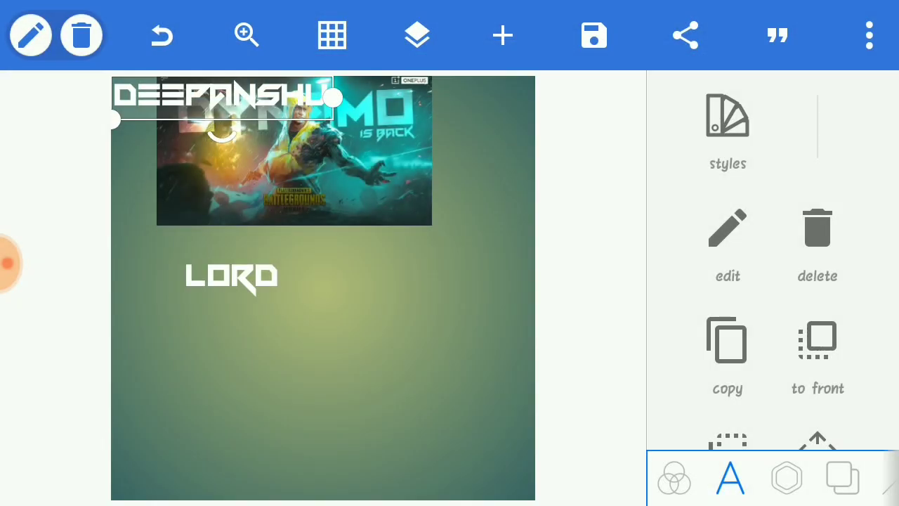
{"action": "mouse_move", "coordinate": [201, 92]}
{"action": "left_mouse_down"}
{"action": "mouse_move", "coordinate": [296, 336]}
{"action": "mouse_move", "coordinate": [294, 314]}
{"action": "left_mouse_up"}
Duplicate DEEPANSHU, change the copy to 'Is Back' and place it below DEEPANSHU
{"action": "left_click", "coordinate": [30, 35]}
{"action": "left_click", "coordinate": [115, 92]}
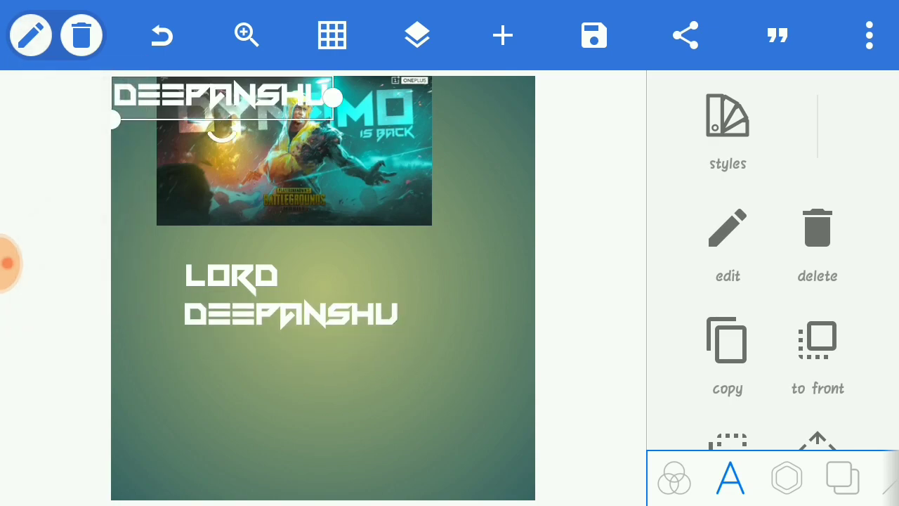
{"action": "left_click", "coordinate": [31, 35]}
{"action": "left_click", "coordinate": [45, 91]}
{"action": "left_click", "coordinate": [260, 134]}
{"action": "key", "text": "BackSpace"}
{"action": "key", "text": "BackSpace"}
{"action": "key", "text": "BackSpace"}
{"action": "key", "text": "BackSpace"}
{"action": "key", "text": "BackSpace"}
{"action": "key", "text": "BackSpace"}
{"action": "type", "text": "Is Back"}
{"action": "left_click", "coordinate": [826, 115]}
{"action": "left_click", "coordinate": [684, 76]}
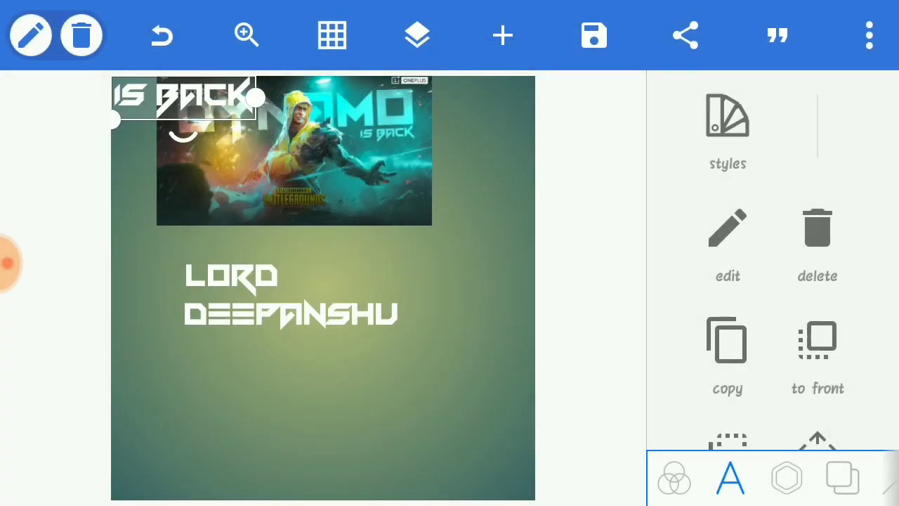
{"action": "mouse_move", "coordinate": [180, 94]}
{"action": "left_mouse_down"}
{"action": "mouse_move", "coordinate": [311, 359]}
{"action": "mouse_move", "coordinate": [351, 359]}
{"action": "left_mouse_up"}
Tilt the LORD text to a small negative angle
{"action": "left_click", "coordinate": [232, 275]}
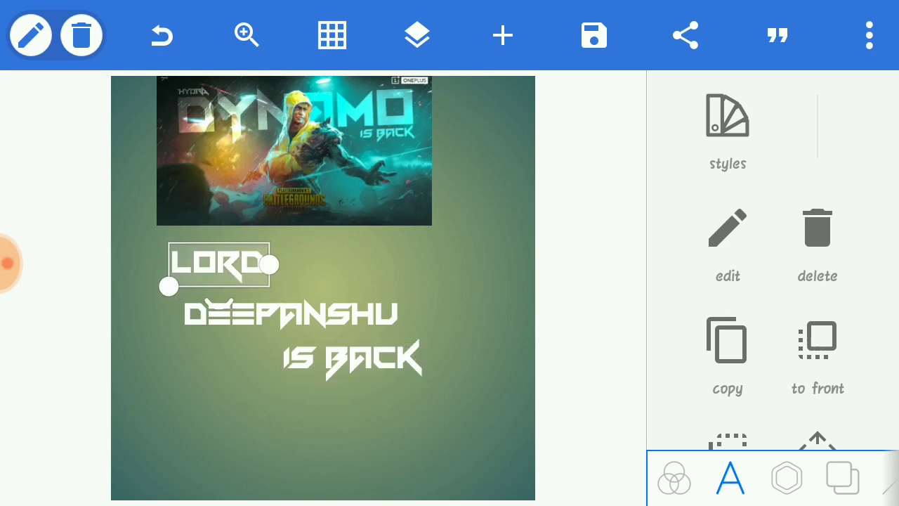
{"action": "scroll", "coordinate": [772, 259], "scroll_direction": "down", "scroll_amount": 2}
{"action": "scroll", "coordinate": [773, 260], "scroll_direction": "down", "scroll_amount": 3}
{"action": "scroll", "coordinate": [772, 259], "scroll_direction": "down", "scroll_amount": 3}
{"action": "scroll", "coordinate": [772, 260], "scroll_direction": "down", "scroll_amount": 2}
{"action": "left_click", "coordinate": [728, 253]}
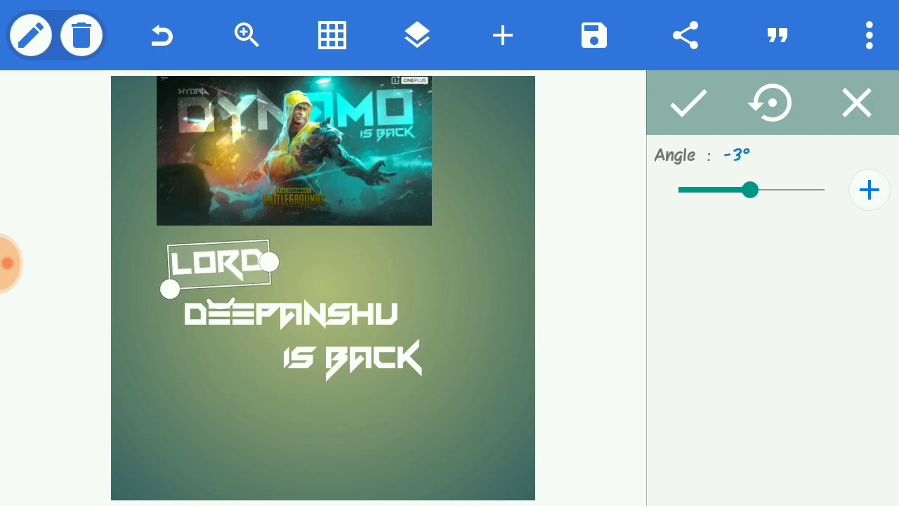
{"action": "left_click", "coordinate": [688, 103]}
Tilt DEEPANSHU a few degrees and nudge it up-left under LORD
{"action": "left_click", "coordinate": [291, 314]}
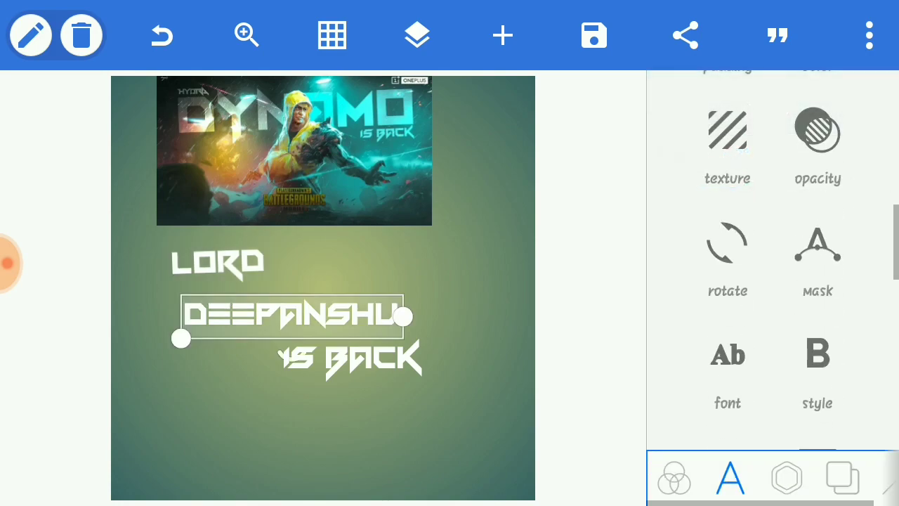
{"action": "scroll", "coordinate": [773, 260], "scroll_direction": "down", "scroll_amount": 1}
{"action": "left_click", "coordinate": [728, 210]}
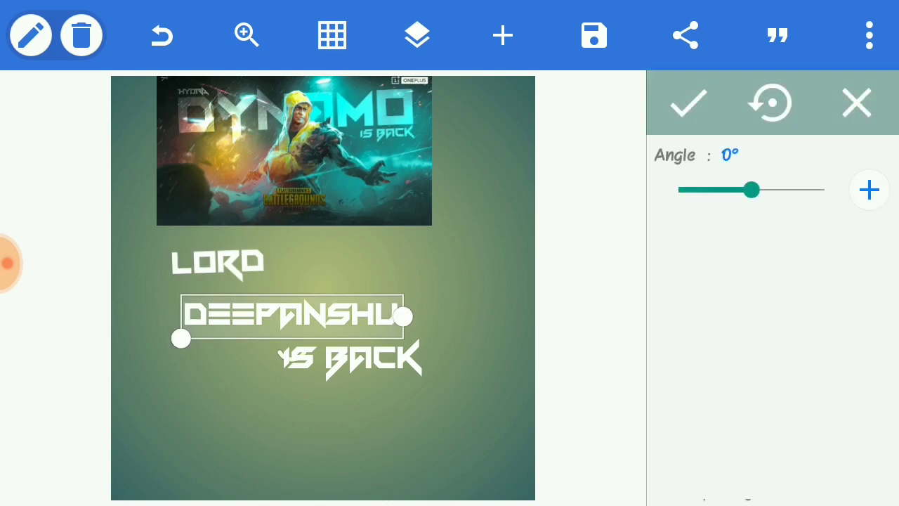
{"action": "left_click_drag", "start_coordinate": [750, 190], "coordinate": [748, 190]}
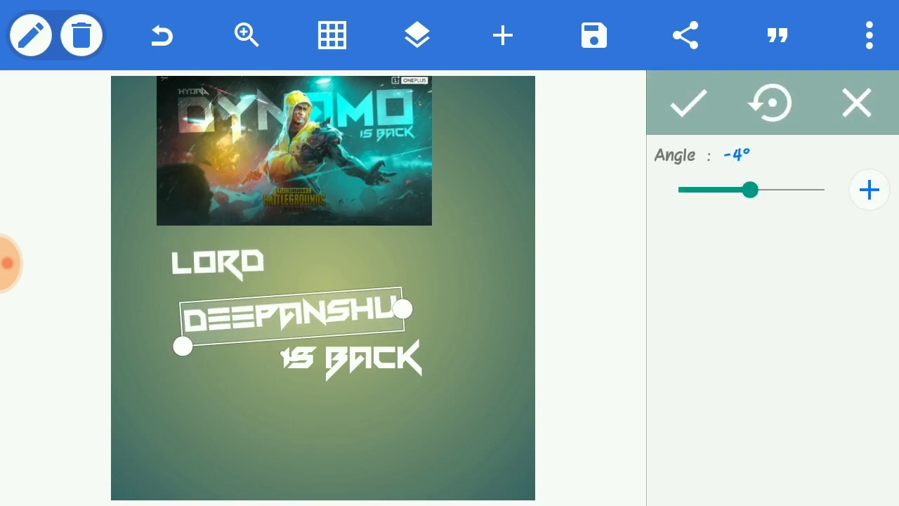
{"action": "left_click", "coordinate": [688, 104]}
{"action": "left_click_drag", "start_coordinate": [292, 316], "coordinate": [283, 308]}
Tilt IS BACK and move it to the canvas's bottom-right corner
{"action": "left_click_drag", "start_coordinate": [351, 359], "coordinate": [350, 373]}
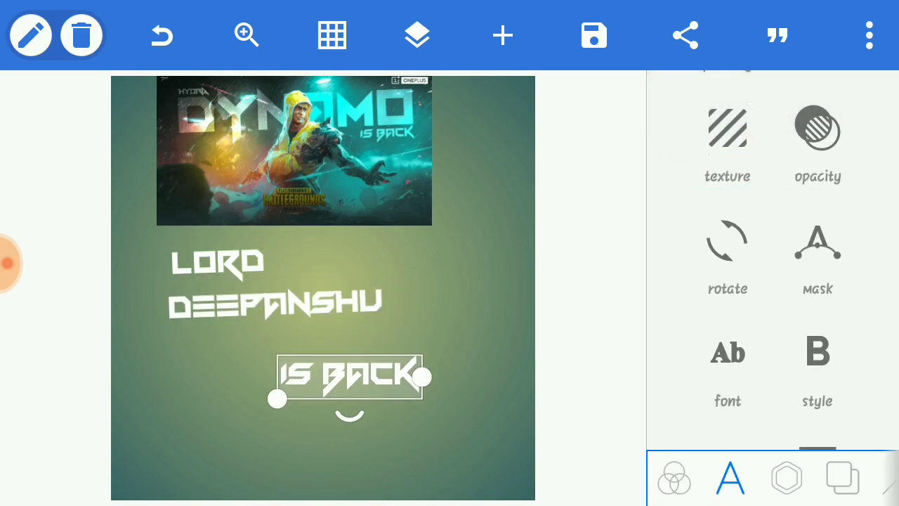
{"action": "left_click", "coordinate": [727, 253]}
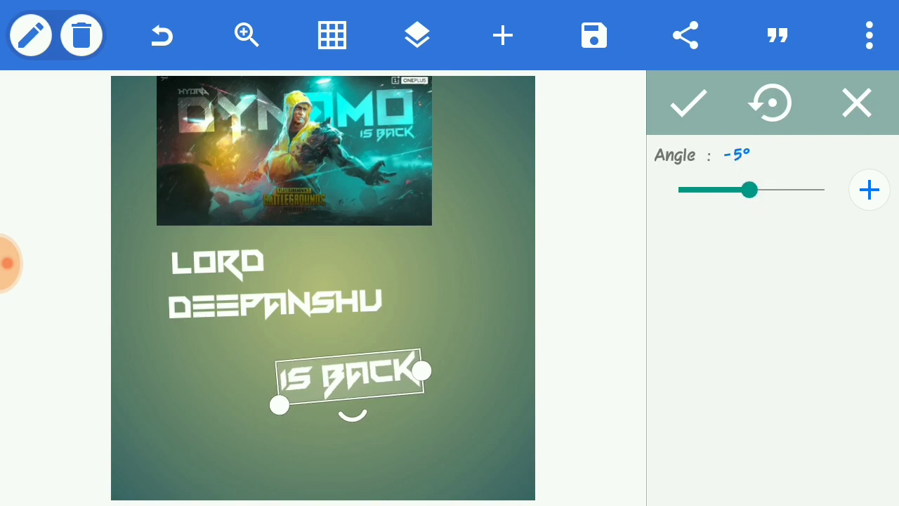
{"action": "left_click", "coordinate": [688, 103]}
{"action": "mouse_move", "coordinate": [349, 376]}
{"action": "left_mouse_down"}
{"action": "mouse_move", "coordinate": [361, 411]}
{"action": "mouse_move", "coordinate": [415, 461]}
{"action": "mouse_move", "coordinate": [439, 463]}
{"action": "left_mouse_up"}
Move LORD higher toward the top-left and delete the DYNAMO screenshot
{"action": "left_click", "coordinate": [323, 379]}
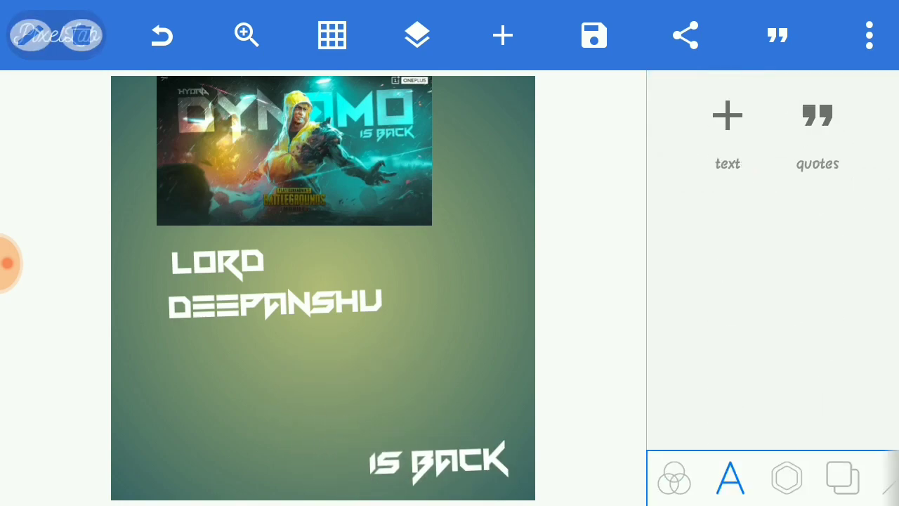
{"action": "left_click", "coordinate": [439, 462]}
{"action": "left_click", "coordinate": [323, 379]}
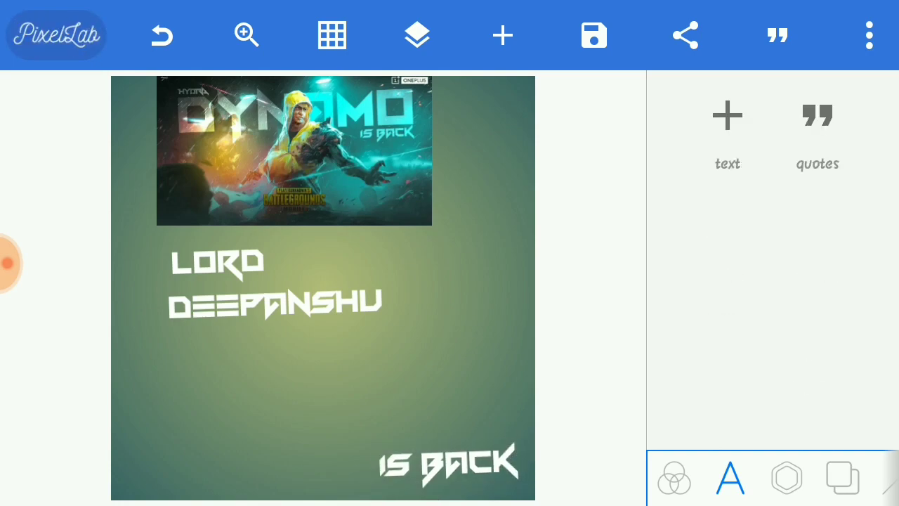
{"action": "left_click", "coordinate": [217, 262]}
{"action": "mouse_move", "coordinate": [218, 262]}
{"action": "left_mouse_down"}
{"action": "mouse_move", "coordinate": [204, 249]}
{"action": "mouse_move", "coordinate": [190, 175]}
{"action": "left_mouse_up"}
{"action": "left_click", "coordinate": [81, 35]}
{"action": "left_click", "coordinate": [655, 319]}
Enlarge the DEEPANSHU text to size 113
{"action": "left_click", "coordinate": [288, 297]}
{"action": "left_click_drag", "start_coordinate": [288, 298], "coordinate": [294, 291]}
{"action": "scroll", "coordinate": [772, 281], "scroll_direction": "down", "scroll_amount": 3}
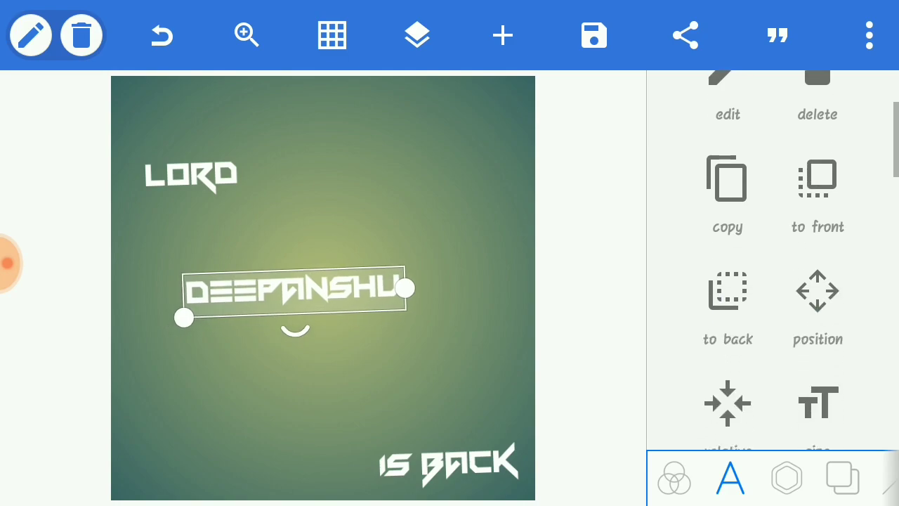
{"action": "scroll", "coordinate": [773, 281], "scroll_direction": "down", "scroll_amount": 2}
{"action": "left_click", "coordinate": [817, 211]}
{"action": "left_click_drag", "start_coordinate": [708, 190], "coordinate": [724, 190]}
{"action": "left_click", "coordinate": [869, 190]}
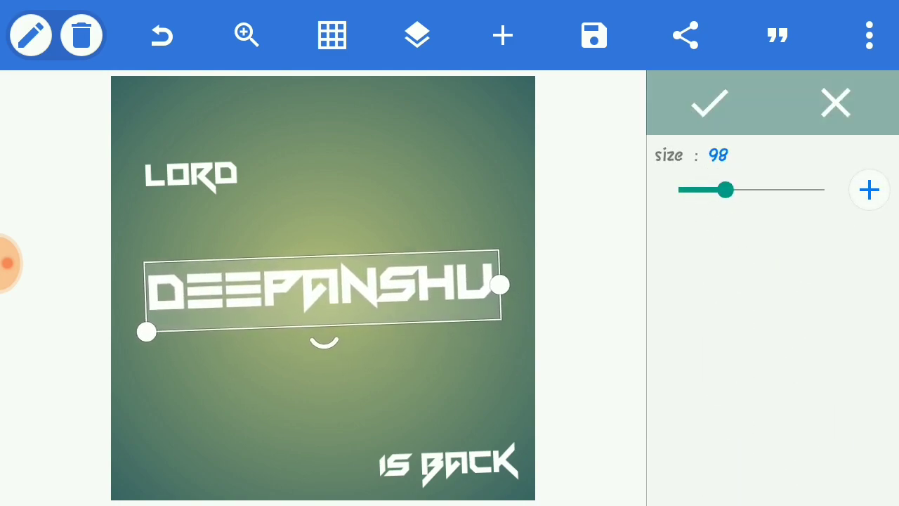
{"action": "left_click", "coordinate": [870, 189]}
{"action": "left_click", "coordinate": [869, 189]}
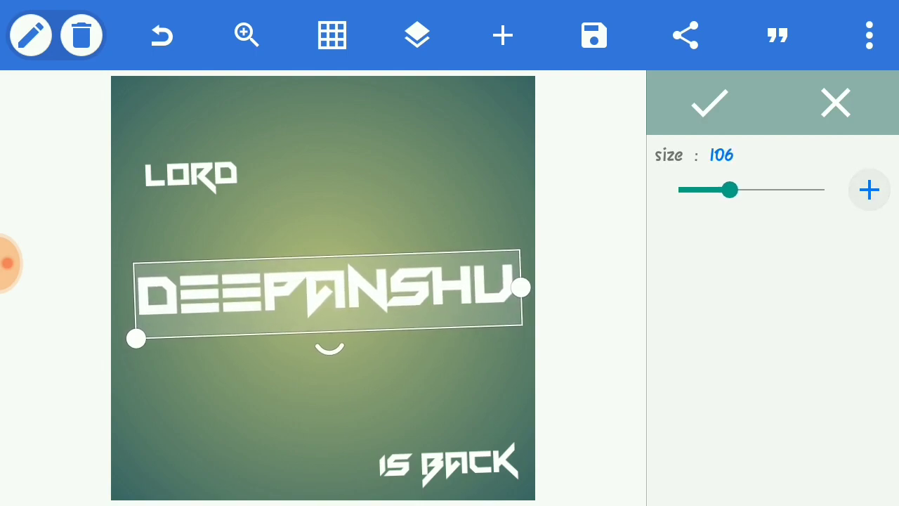
{"action": "left_click", "coordinate": [869, 190]}
{"action": "left_click", "coordinate": [869, 189]}
{"action": "left_click", "coordinate": [869, 189]}
{"action": "left_click", "coordinate": [709, 103]}
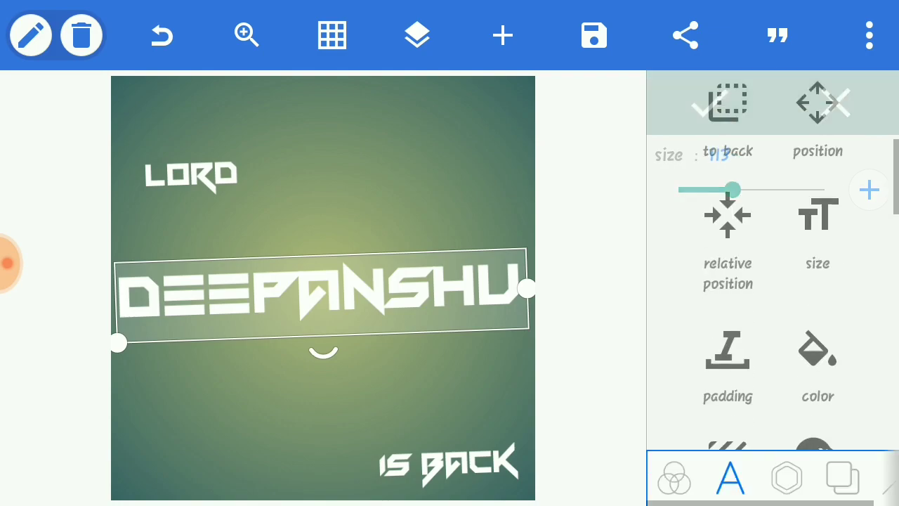
Nudge DEEPANSHU slightly right to centre it on the canvas
{"action": "left_click", "coordinate": [323, 421]}
{"action": "left_click", "coordinate": [323, 295]}
{"action": "left_click_drag", "start_coordinate": [323, 295], "coordinate": [326, 303]}
{"action": "left_click", "coordinate": [322, 422]}
{"action": "left_click", "coordinate": [323, 298]}
Set the canvas background to transparent
{"action": "left_click", "coordinate": [323, 421]}
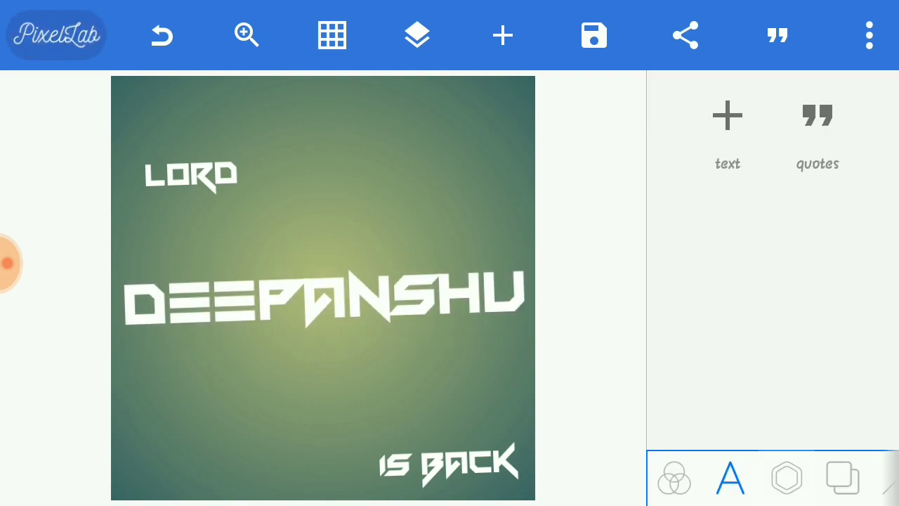
{"action": "left_click", "coordinate": [786, 477]}
{"action": "left_click", "coordinate": [843, 477]}
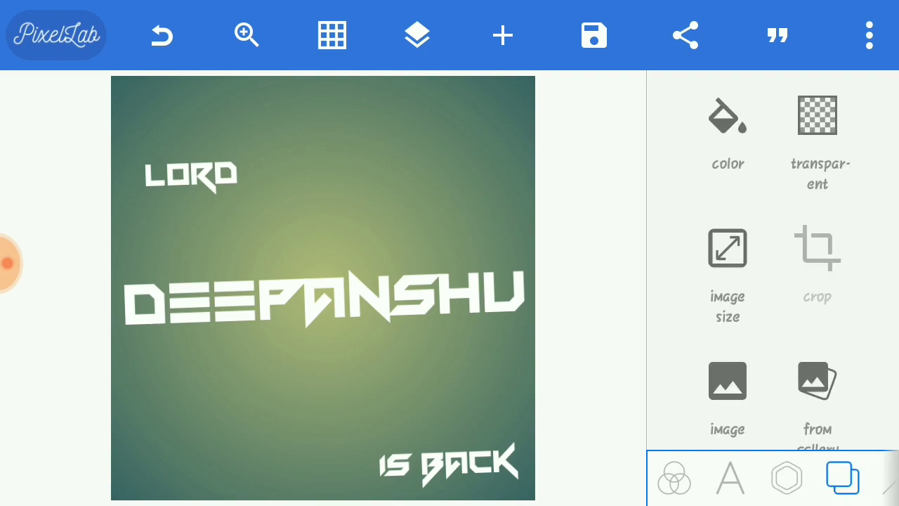
{"action": "left_click", "coordinate": [818, 116]}
Save the design as an image at ultra dimensions to the gallery
{"action": "left_click", "coordinate": [594, 35]}
{"action": "left_click", "coordinate": [654, 128]}
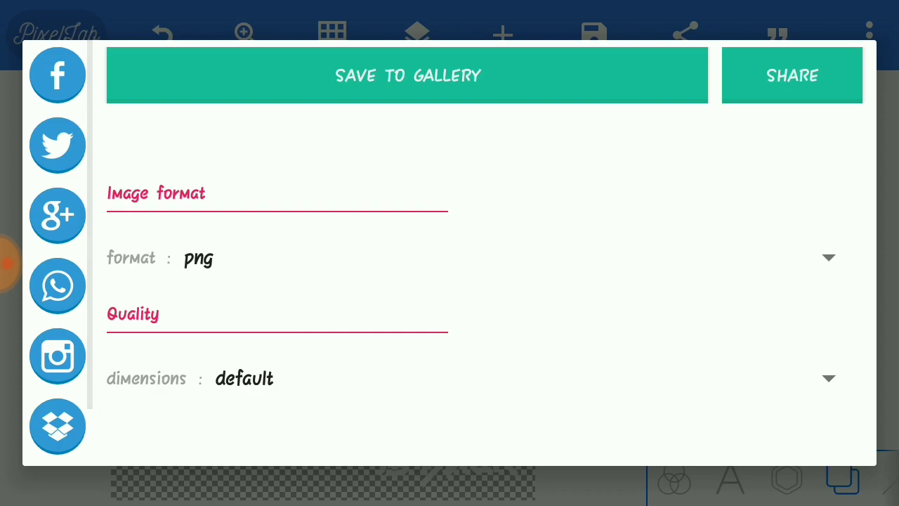
{"action": "left_click", "coordinate": [828, 378]}
{"action": "left_click", "coordinate": [235, 471]}
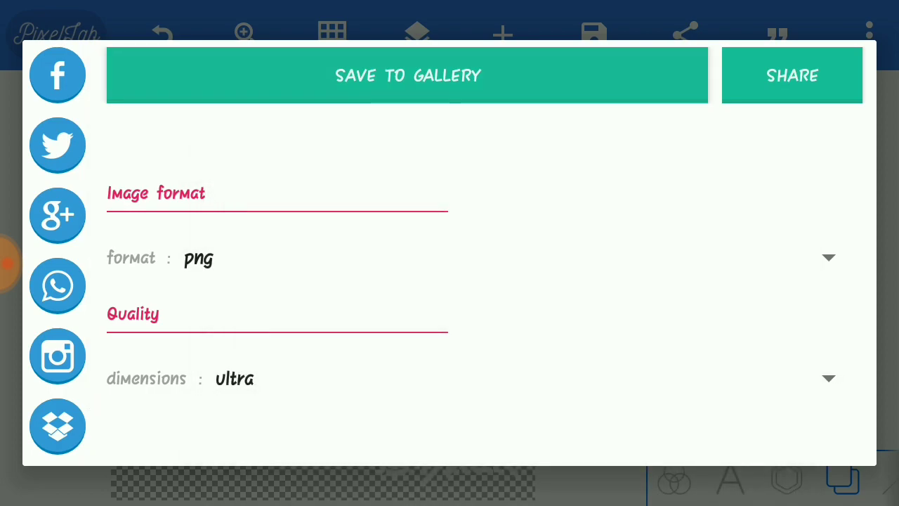
{"action": "left_click", "coordinate": [407, 75]}
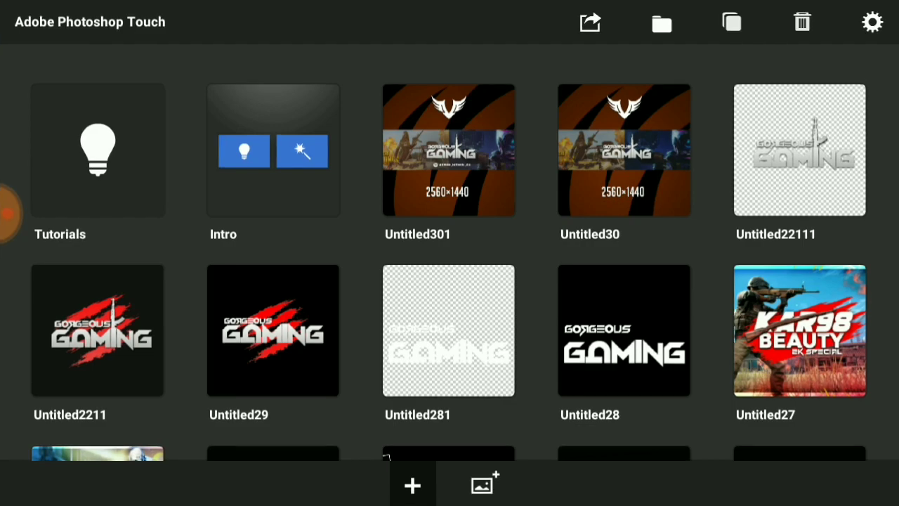
Create a blank 1280×720 project and choose the DYNAMO screenshot from Screenshots as a photo layer
{"action": "left_click", "coordinate": [412, 484]}
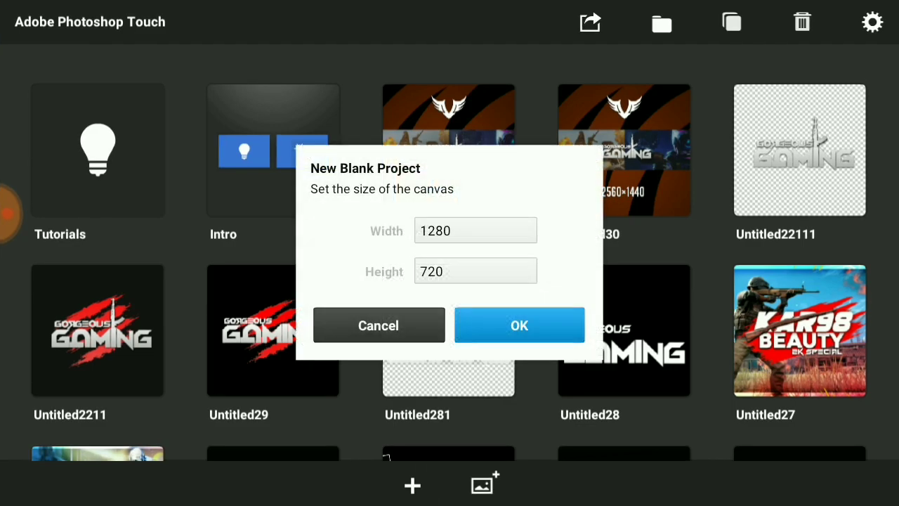
{"action": "left_click", "coordinate": [519, 325]}
{"action": "left_click", "coordinate": [876, 457]}
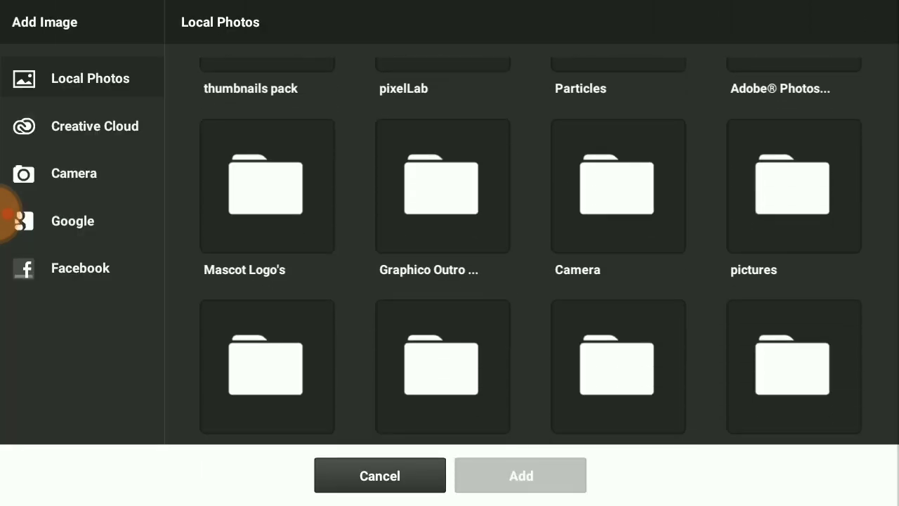
{"action": "scroll", "coordinate": [530, 246], "scroll_direction": "down", "scroll_amount": 4}
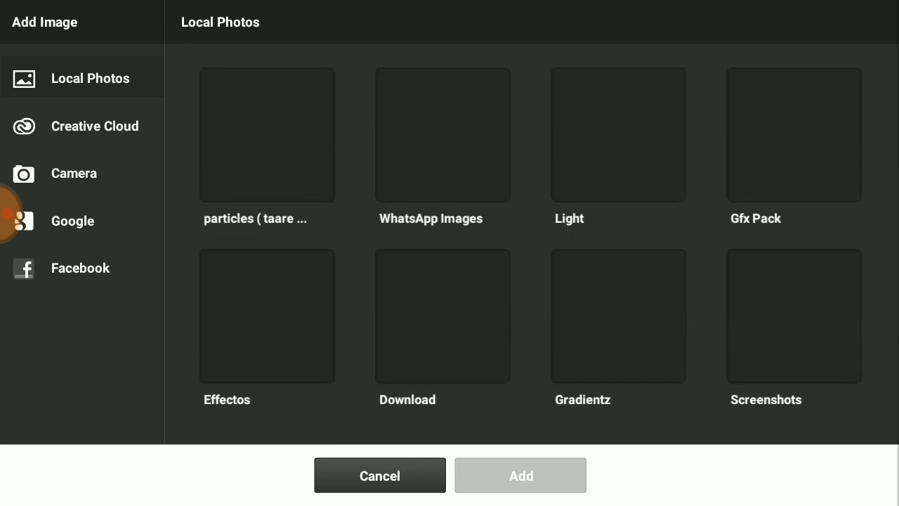
{"action": "left_click", "coordinate": [794, 323]}
{"action": "scroll", "coordinate": [530, 246], "scroll_direction": "down", "scroll_amount": 2}
{"action": "left_click", "coordinate": [618, 239]}
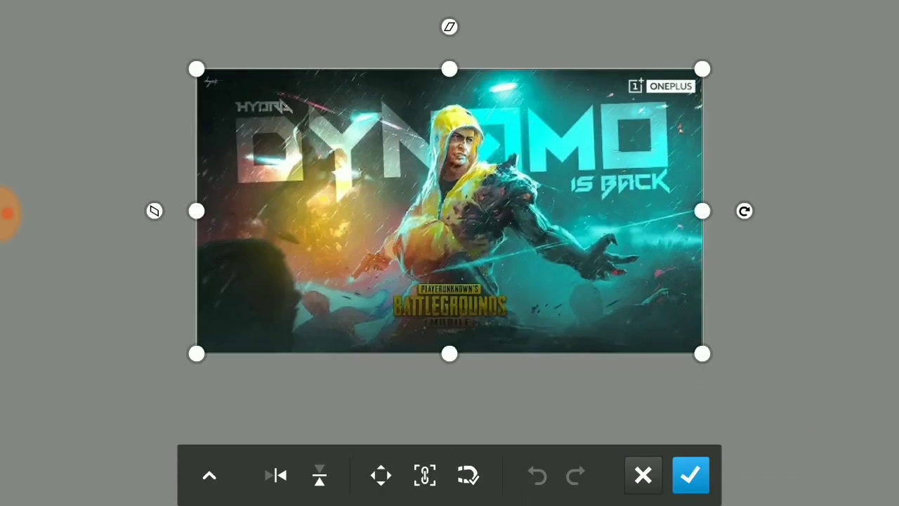
Place the DYNAMO screenshot, then add a hooded-fighter screenshot and delete that layer again
{"action": "left_click", "coordinate": [690, 475]}
{"action": "left_click", "coordinate": [876, 457]}
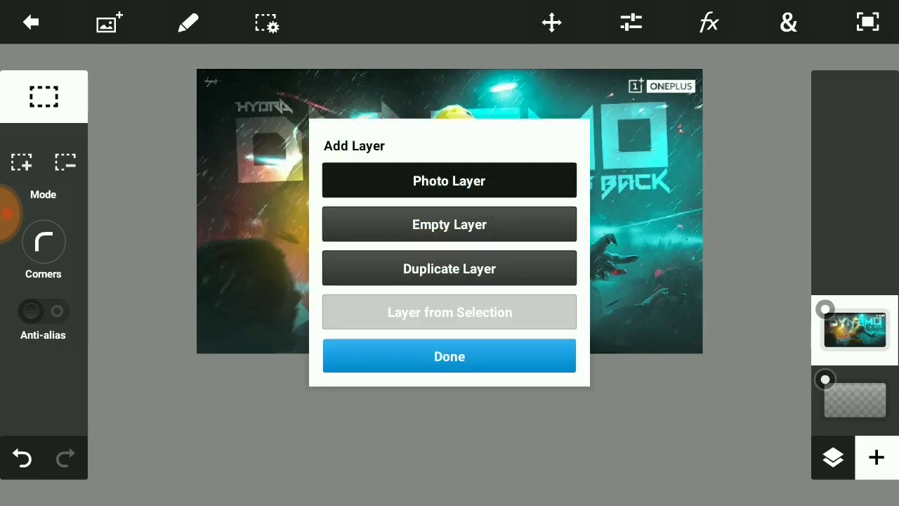
{"action": "left_click", "coordinate": [448, 181]}
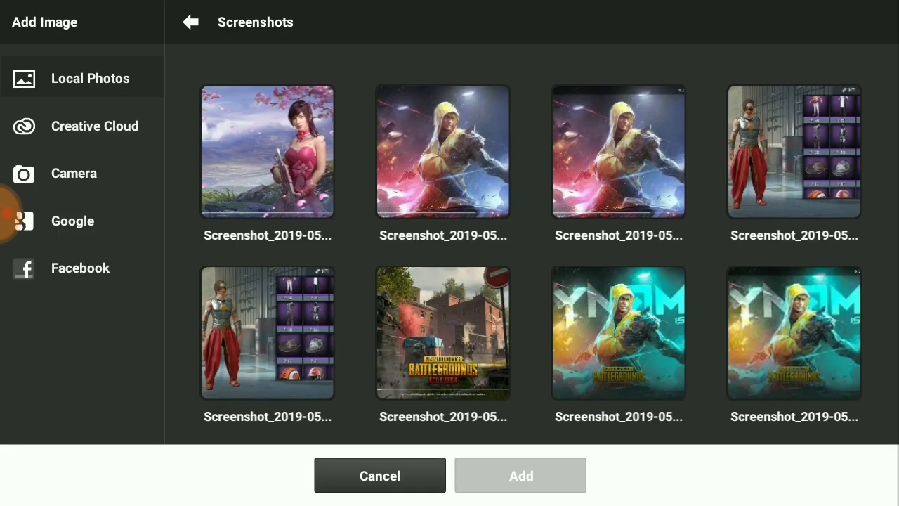
{"action": "left_click", "coordinate": [618, 151]}
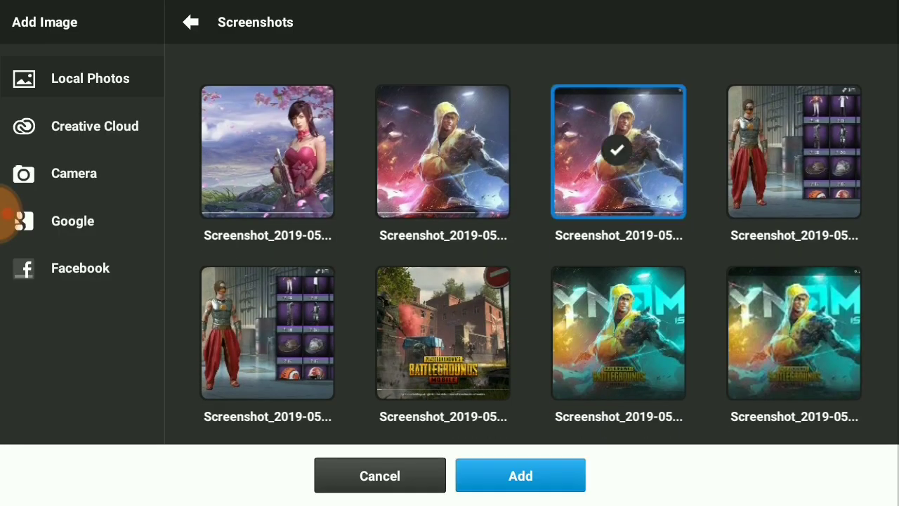
{"action": "left_click", "coordinate": [520, 476]}
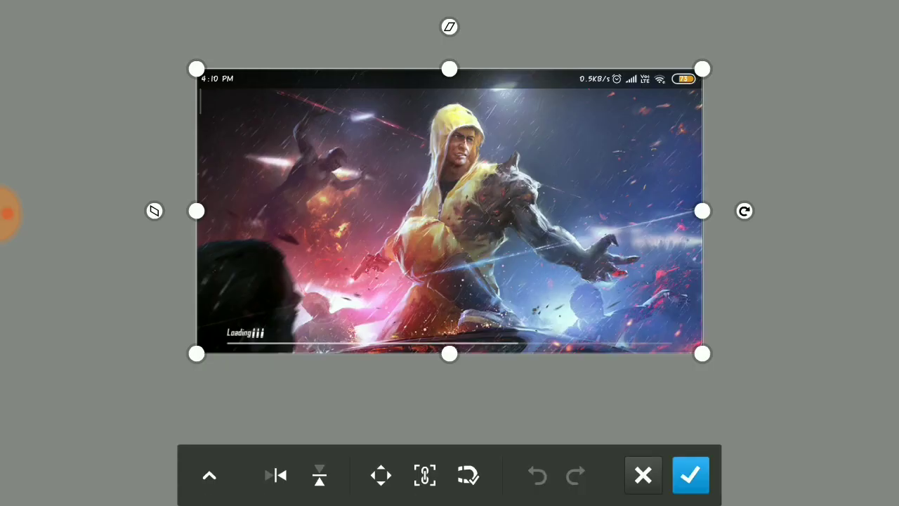
{"action": "left_click", "coordinate": [691, 475]}
{"action": "left_click", "coordinate": [832, 457]}
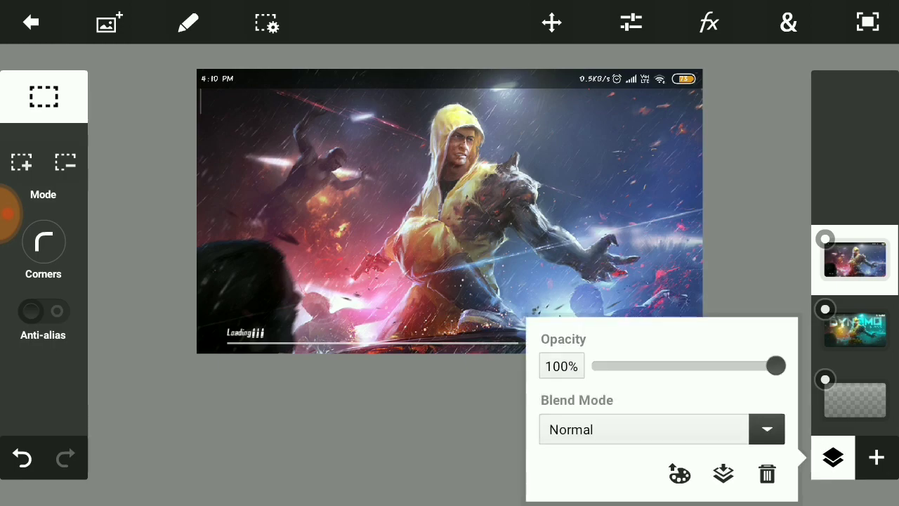
{"action": "left_click", "coordinate": [765, 474]}
Add the other hooded-fighter screenshot as a photo layer, shifted slightly up-left
{"action": "left_click", "coordinate": [876, 458]}
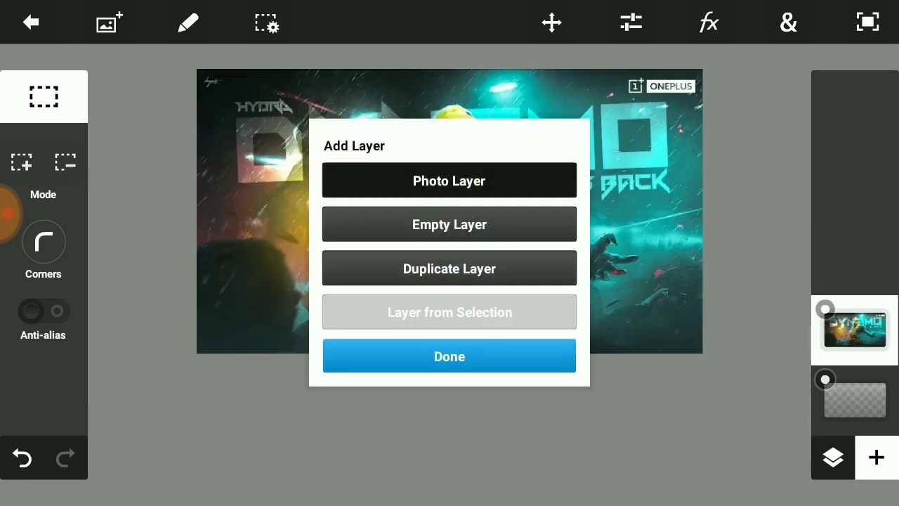
{"action": "left_click", "coordinate": [449, 180]}
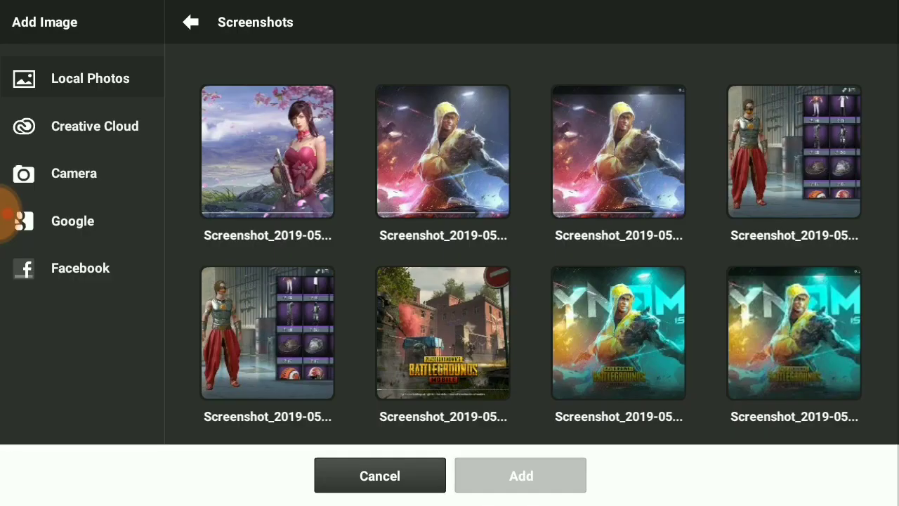
{"action": "left_click", "coordinate": [442, 151]}
{"action": "left_click", "coordinate": [520, 476]}
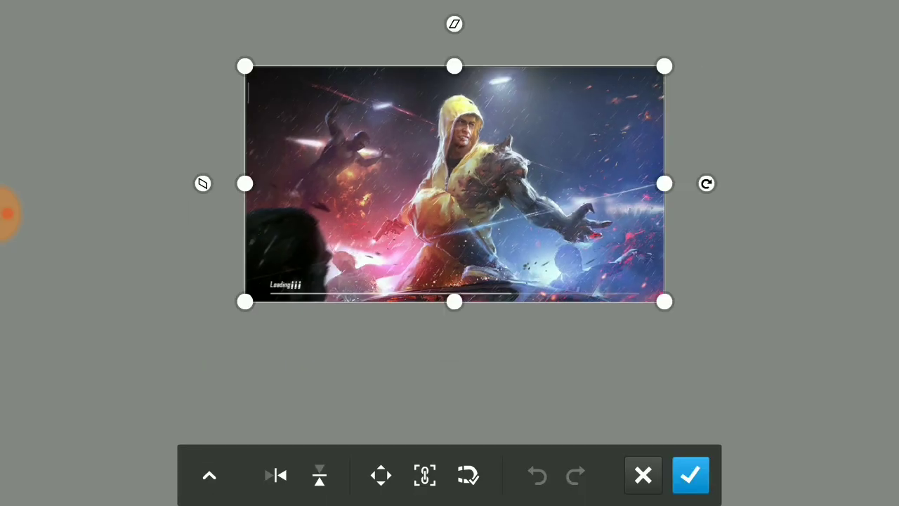
{"action": "left_click_drag", "start_coordinate": [466, 191], "coordinate": [453, 183]}
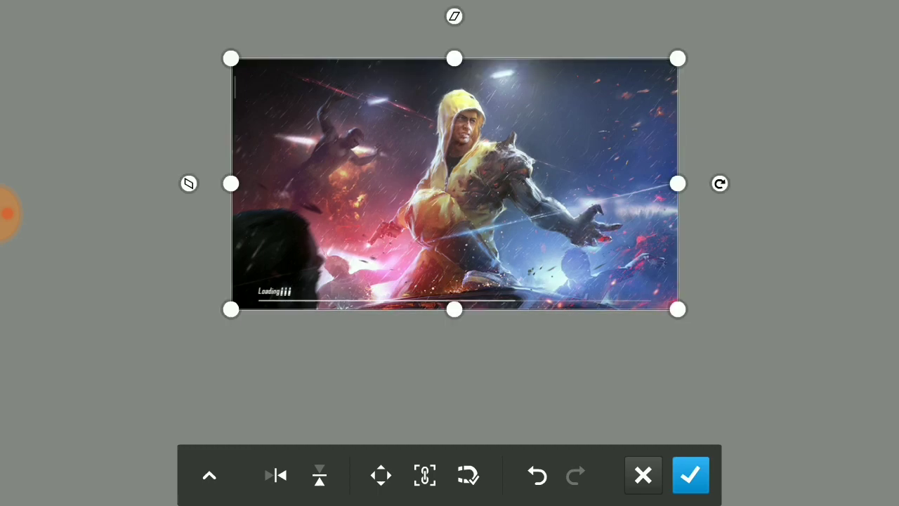
{"action": "left_click", "coordinate": [689, 476]}
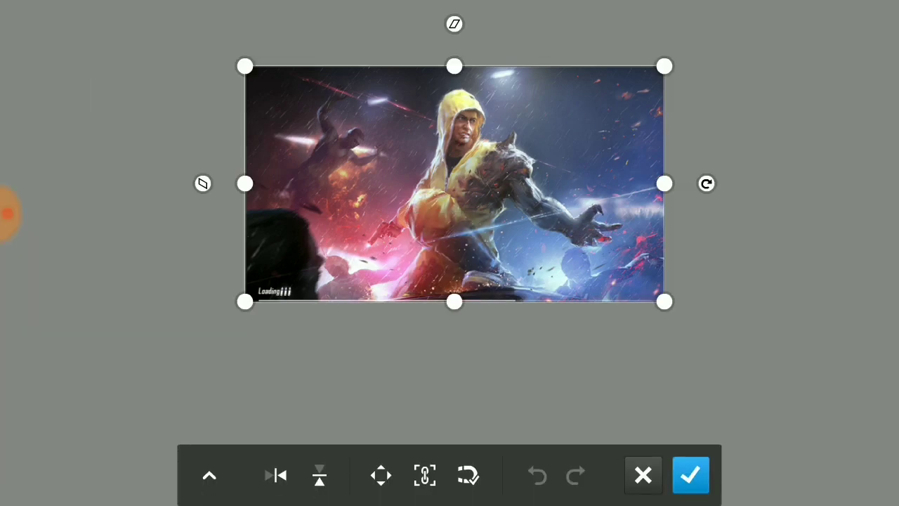
Enlarge the hooded-fighter layer to 104% and briefly hide it to compare
{"action": "left_click_drag", "start_coordinate": [664, 302], "coordinate": [681, 311]}
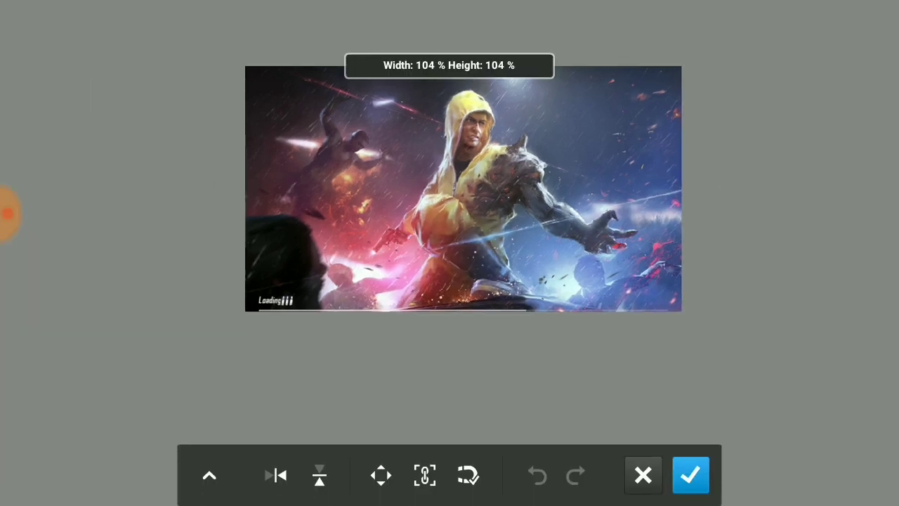
{"action": "left_click_drag", "start_coordinate": [462, 188], "coordinate": [455, 183]}
{"action": "left_click", "coordinate": [690, 476]}
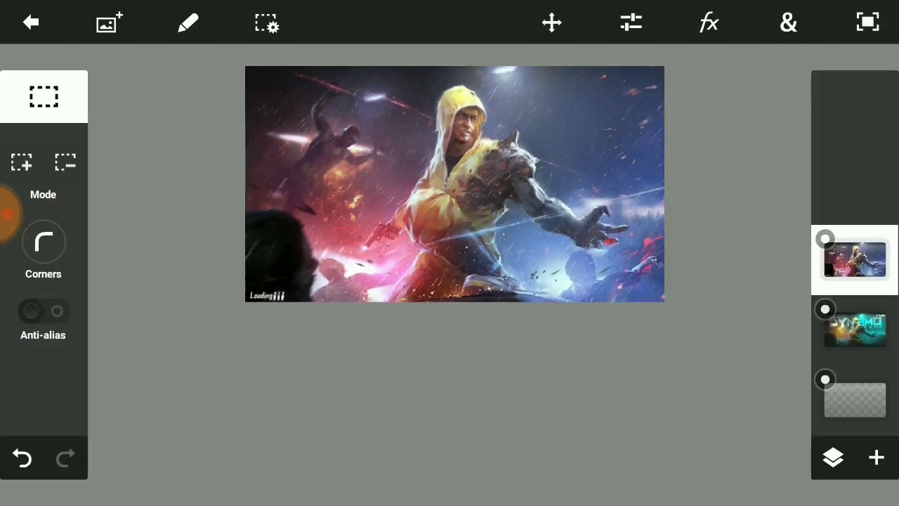
{"action": "left_click", "coordinate": [434, 268]}
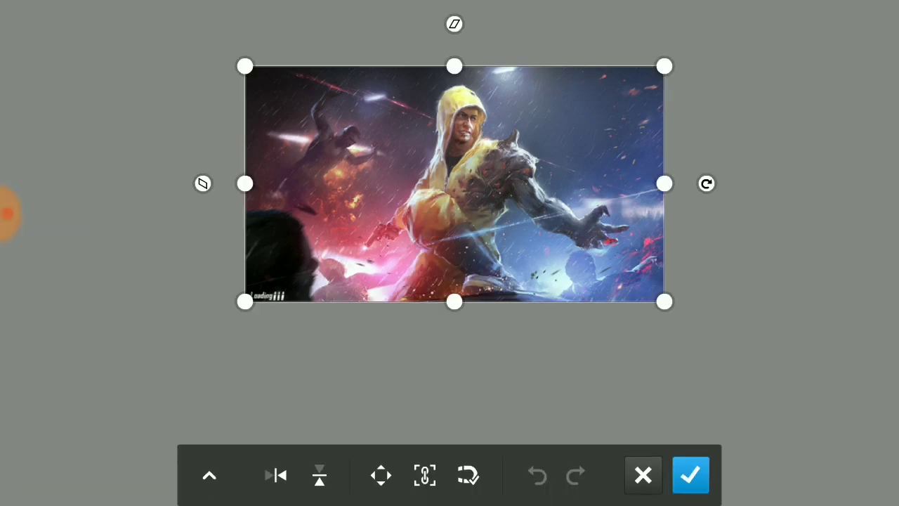
{"action": "left_click_drag", "start_coordinate": [664, 301], "coordinate": [703, 323]}
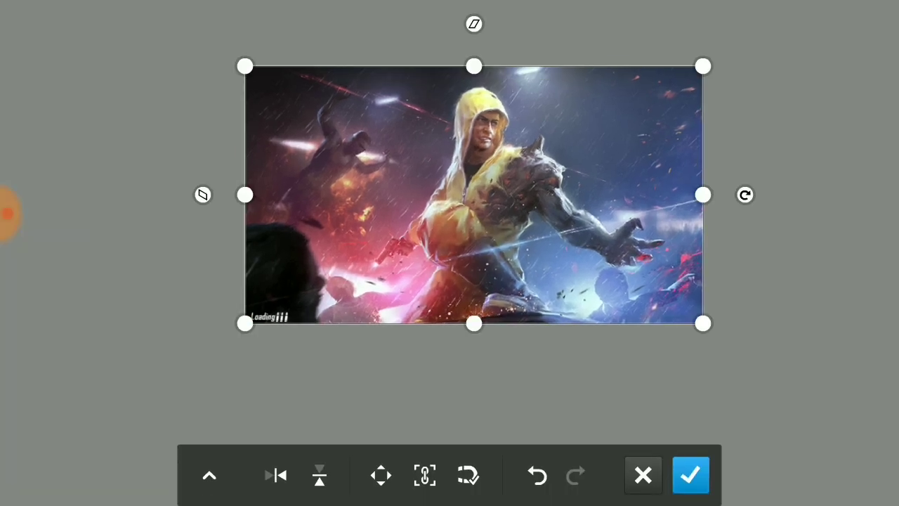
{"action": "left_click", "coordinate": [643, 476]}
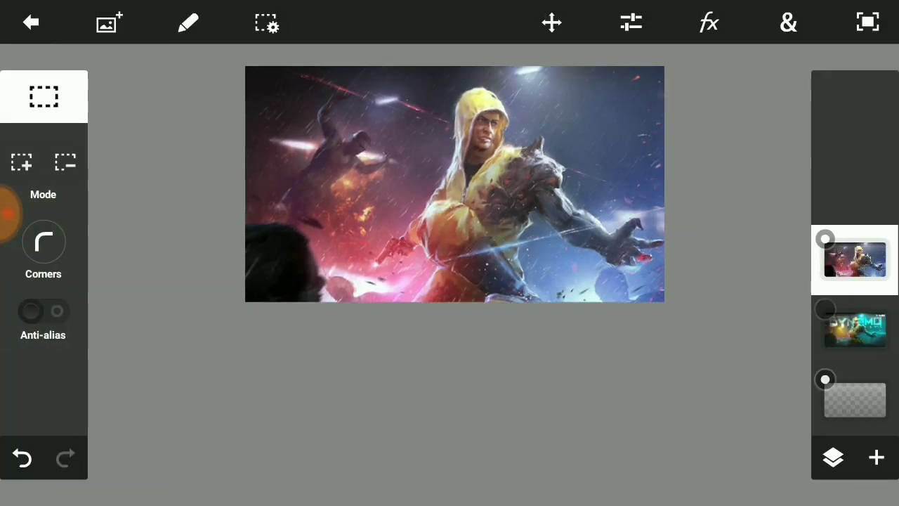
{"action": "left_click", "coordinate": [825, 239]}
Delete the old fighter layer and add the second screenshot as a photo layer above DYNAMO
{"action": "left_click", "coordinate": [832, 458]}
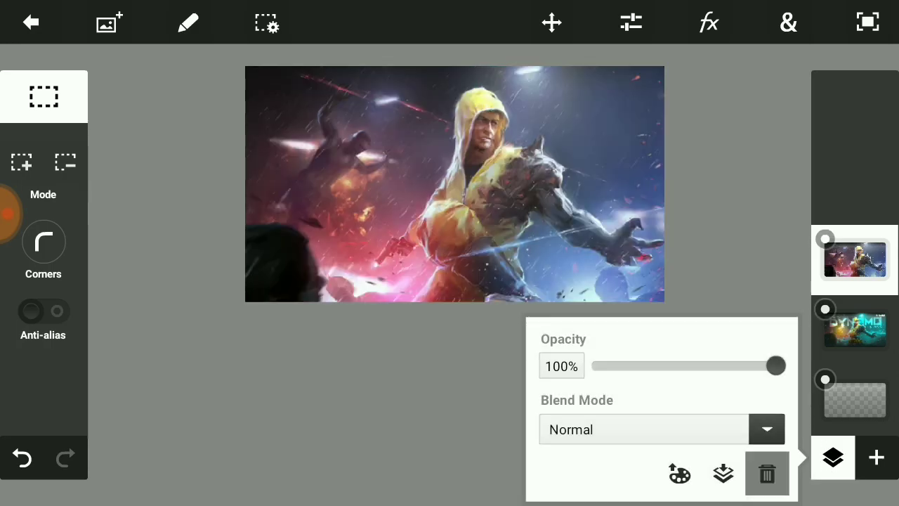
{"action": "left_click", "coordinate": [767, 474]}
{"action": "left_click", "coordinate": [855, 400]}
{"action": "left_click", "coordinate": [855, 328]}
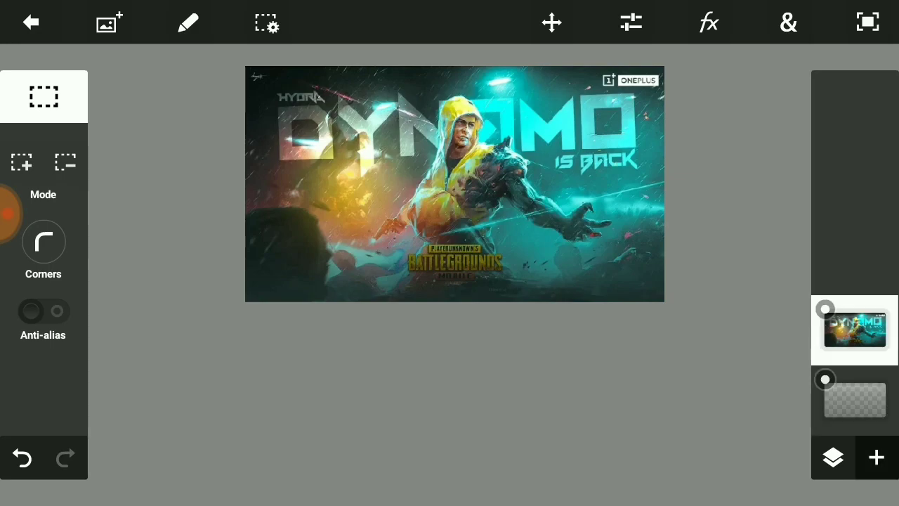
{"action": "left_click", "coordinate": [876, 458]}
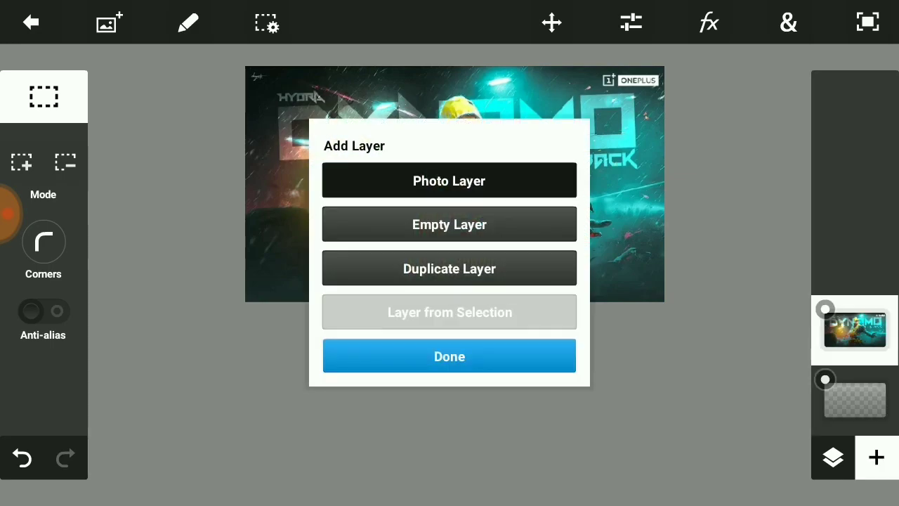
{"action": "left_click", "coordinate": [449, 180]}
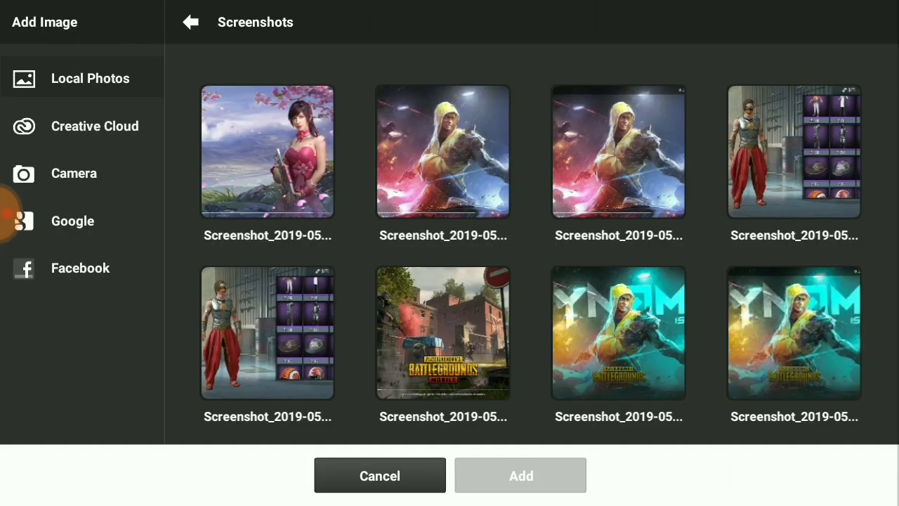
{"action": "left_click", "coordinate": [442, 151]}
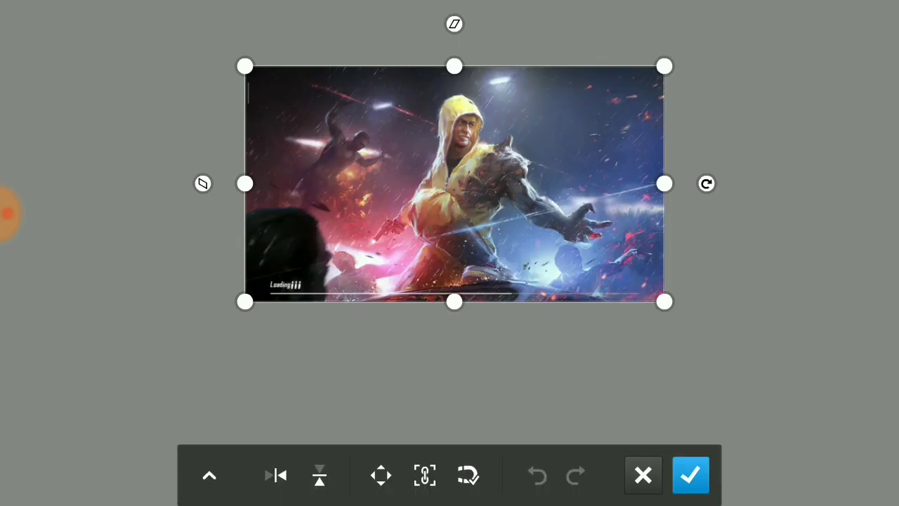
{"action": "left_click", "coordinate": [688, 474]}
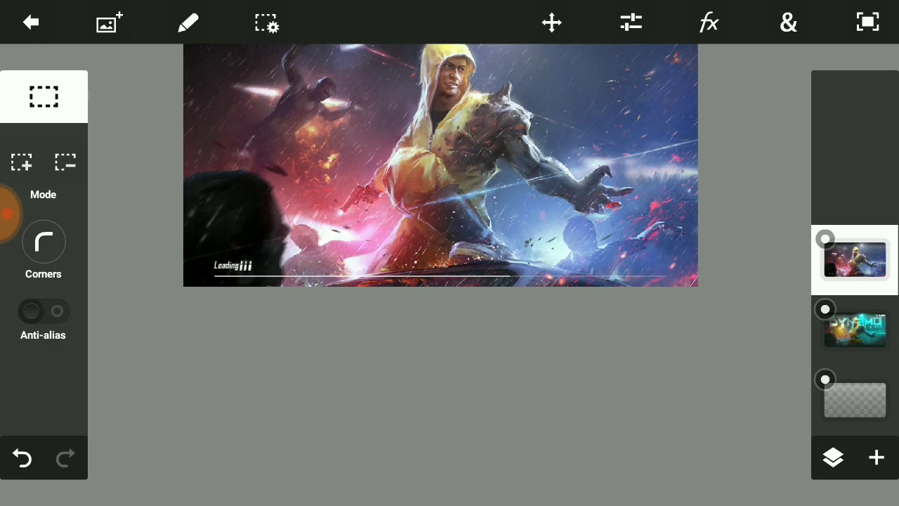
Erase the loading-bar strip along the bottom of the fighter screenshot
{"action": "left_click_drag", "start_coordinate": [724, 428], "coordinate": [113, 260]}
{"action": "left_click", "coordinate": [187, 23]}
{"action": "left_click", "coordinate": [225, 240]}
{"action": "scroll", "coordinate": [440, 168], "scroll_direction": "down", "scroll_amount": 1}
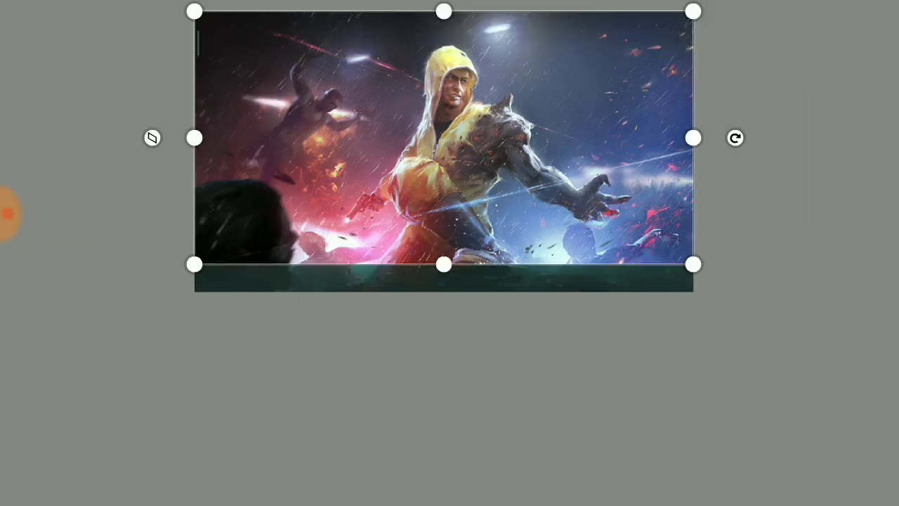
Enlarge the fighter image and shift it left so it fills the canvas
{"action": "left_click_drag", "start_coordinate": [692, 263], "coordinate": [752, 295]}
{"action": "left_click_drag", "start_coordinate": [473, 152], "coordinate": [443, 151]}
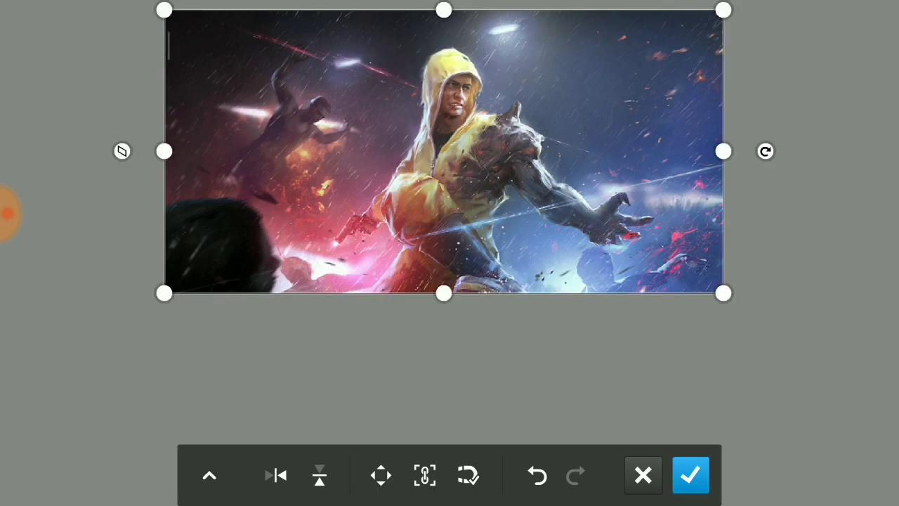
{"action": "left_click", "coordinate": [691, 476]}
{"action": "scroll", "coordinate": [466, 213], "scroll_direction": "down", "scroll_amount": 1}
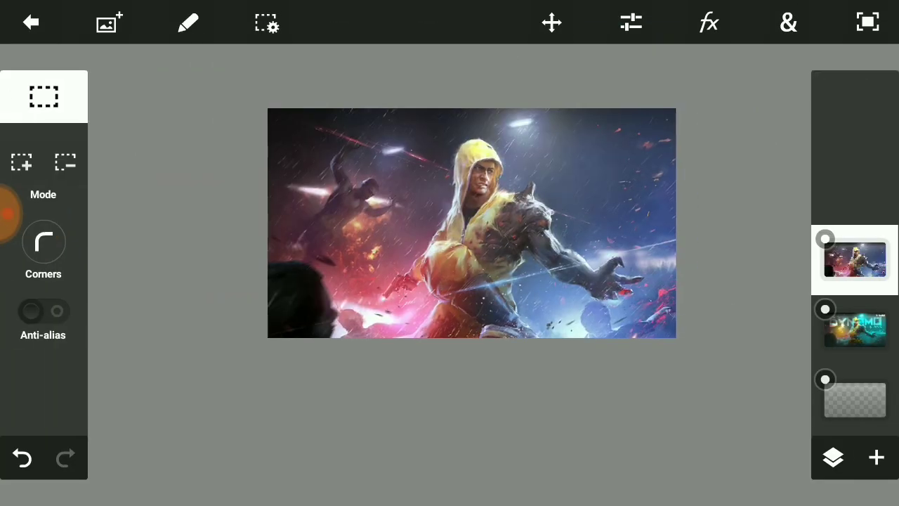
Add the pixelLab image 20190511_162226 with the LORD DEEPANSHU IS BACK text as a layer
{"action": "left_click", "coordinate": [877, 458]}
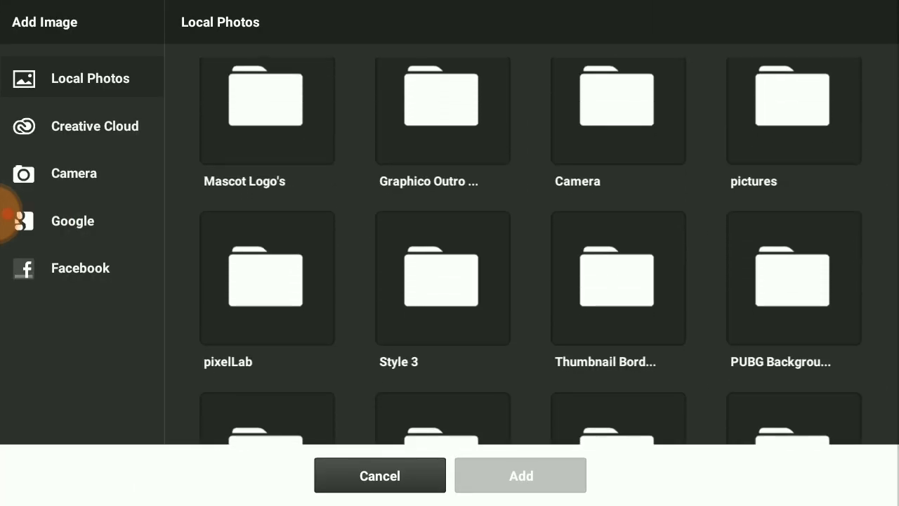
{"action": "left_click", "coordinate": [267, 330]}
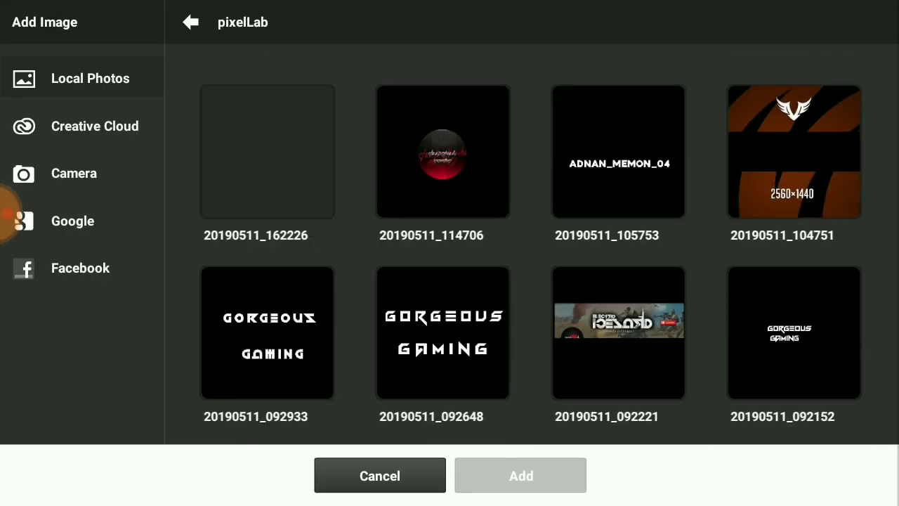
{"action": "left_click", "coordinate": [266, 151]}
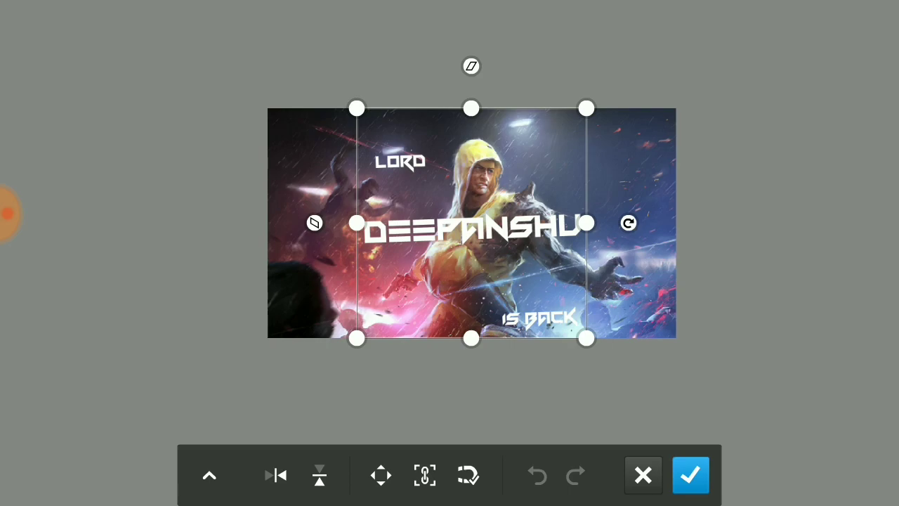
{"action": "left_click", "coordinate": [691, 475]}
Hide the hooded fighter layer so the teal DYNAMO image shows
{"action": "scroll", "coordinate": [472, 235], "scroll_direction": "up", "scroll_amount": 2}
{"action": "left_click", "coordinate": [825, 309]}
{"action": "left_click", "coordinate": [825, 239]}
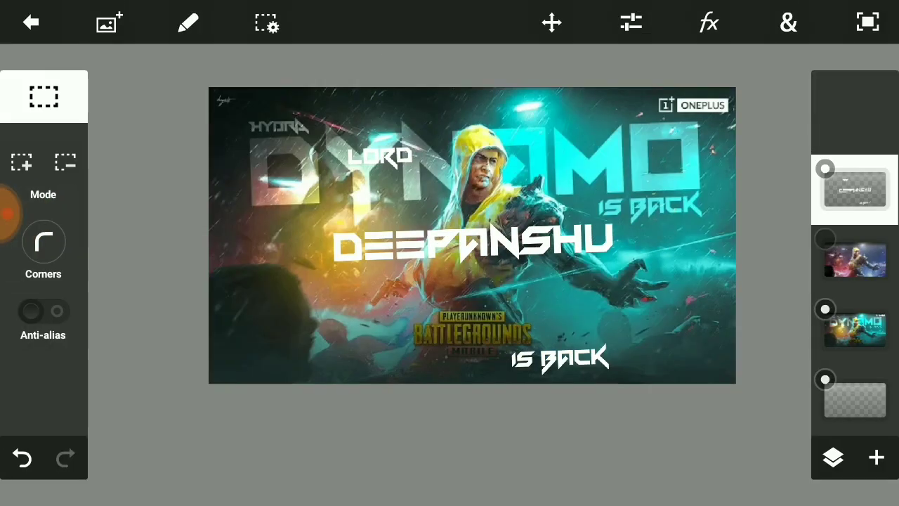
Copy the LORD word onto its own layer using Layer from Selection
{"action": "scroll", "coordinate": [471, 235], "scroll_direction": "up", "scroll_amount": 2}
{"action": "left_click_drag", "start_coordinate": [464, 111], "coordinate": [246, 214]}
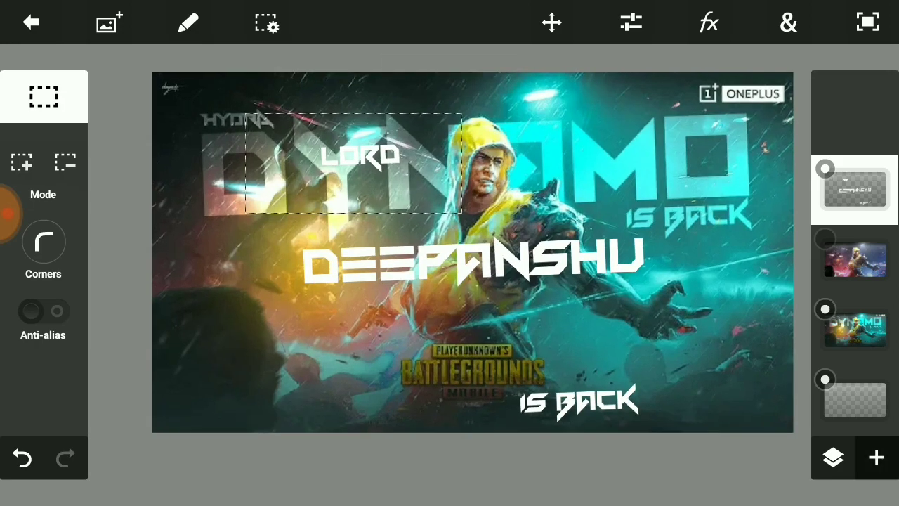
{"action": "left_click", "coordinate": [876, 458]}
{"action": "left_click", "coordinate": [449, 311]}
{"action": "left_click", "coordinate": [449, 356]}
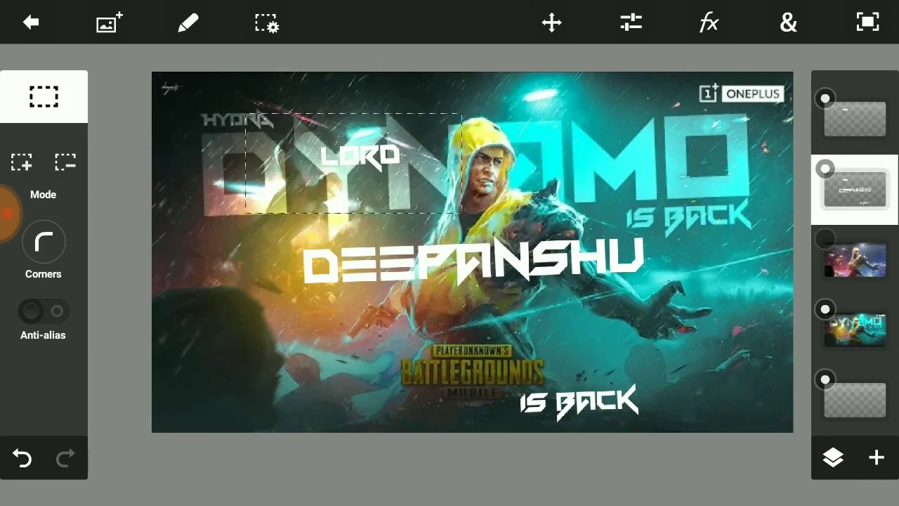
{"action": "left_click", "coordinate": [187, 24]}
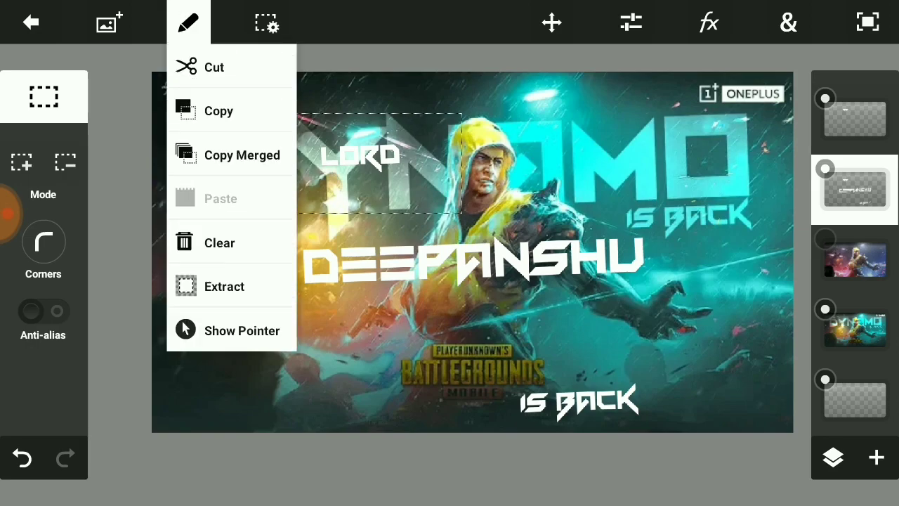
{"action": "left_click", "coordinate": [205, 111]}
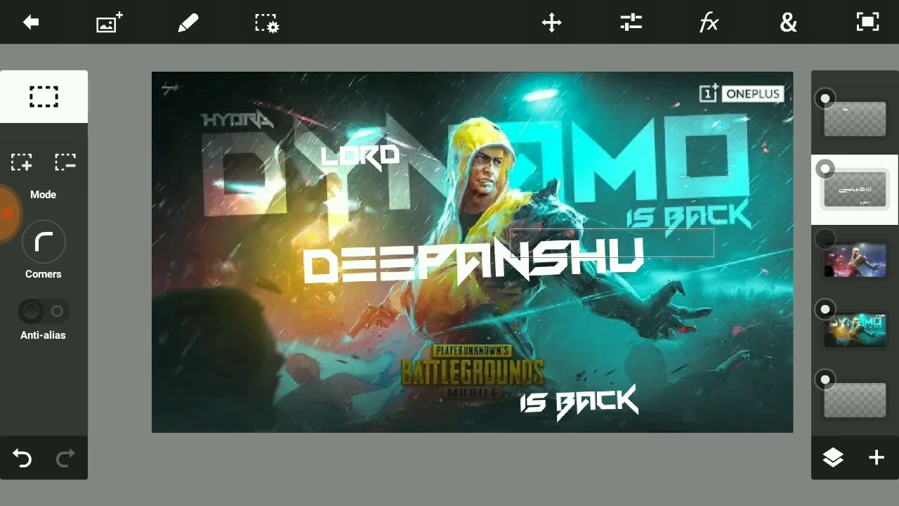
Copy DEEPANSHU onto its own layer and clear it from the original text layer
{"action": "left_click_drag", "start_coordinate": [457, 269], "coordinate": [254, 291]}
{"action": "left_click", "coordinate": [876, 458]}
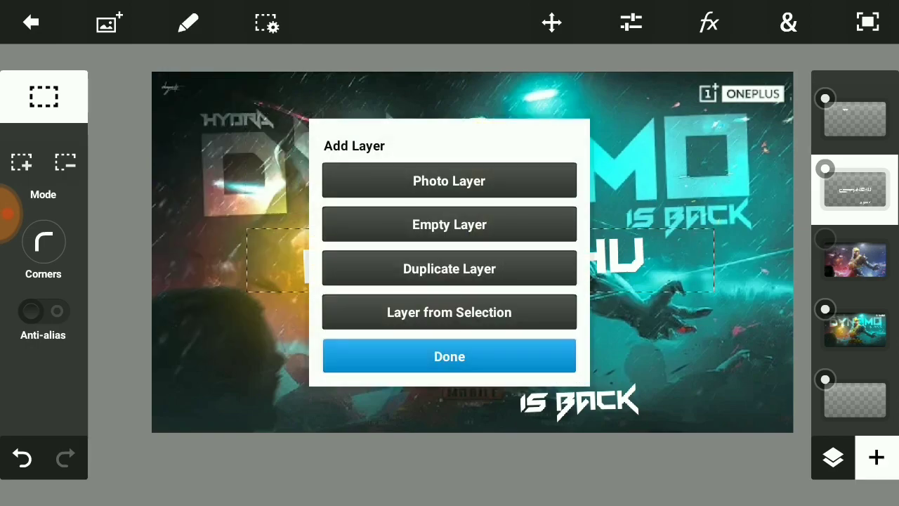
{"action": "left_click", "coordinate": [450, 311]}
{"action": "left_click", "coordinate": [449, 355]}
{"action": "left_click", "coordinate": [855, 188]}
{"action": "left_click", "coordinate": [187, 23]}
{"action": "left_click", "coordinate": [225, 241]}
Add an empty layer, then move LORD to the top-left corner
{"action": "left_click", "coordinate": [876, 458]}
{"action": "left_click", "coordinate": [449, 253]}
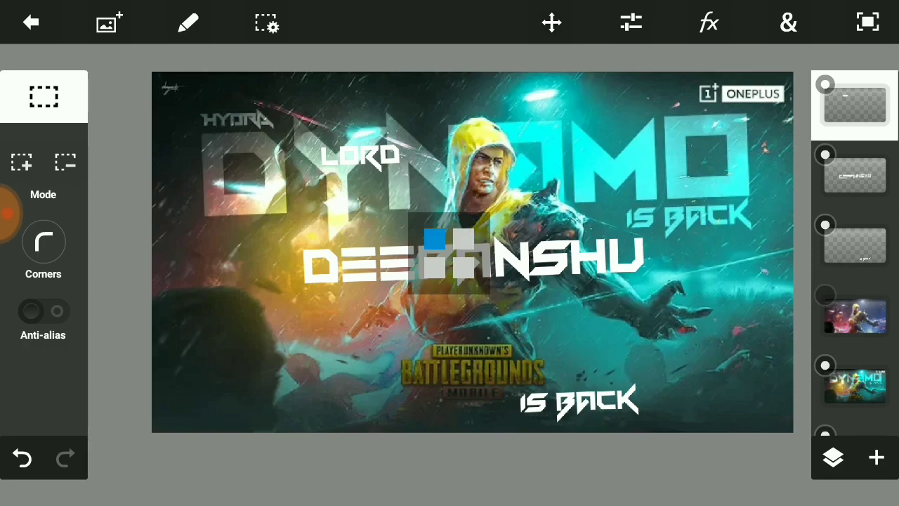
{"action": "left_click", "coordinate": [551, 24]}
{"action": "mouse_move", "coordinate": [358, 155]}
{"action": "left_mouse_down"}
{"action": "mouse_move", "coordinate": [231, 124]}
{"action": "mouse_move", "coordinate": [240, 115]}
{"action": "left_mouse_up"}
Scale DEEPANSHU to 170% and move it up across the top of the thumbnail
{"action": "left_click", "coordinate": [690, 475]}
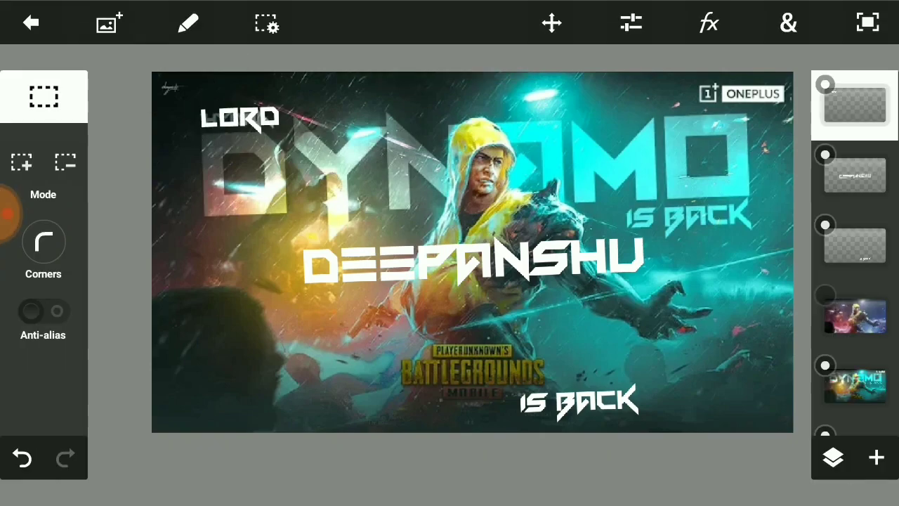
{"action": "left_click", "coordinate": [854, 176]}
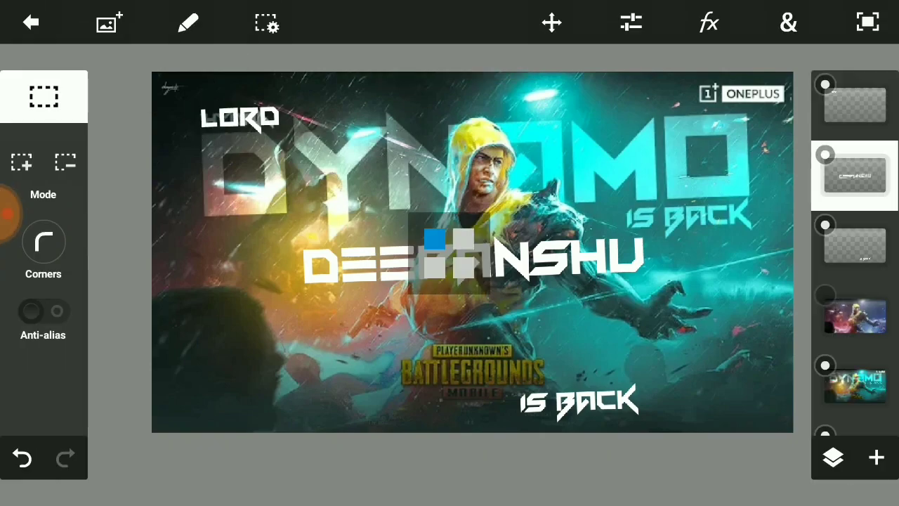
{"action": "left_click", "coordinate": [434, 239]}
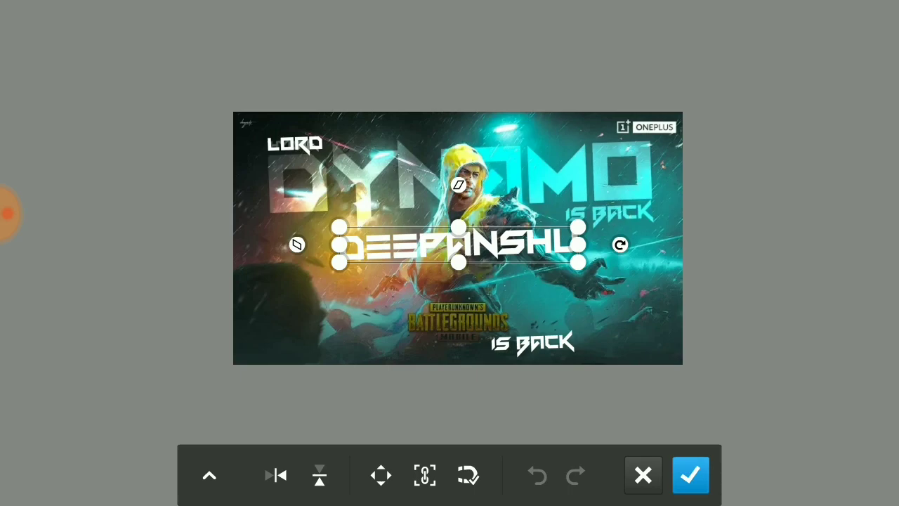
{"action": "left_click_drag", "start_coordinate": [577, 262], "coordinate": [739, 286]}
{"action": "mouse_move", "coordinate": [540, 251]}
{"action": "left_mouse_down"}
{"action": "mouse_move", "coordinate": [458, 197]}
{"action": "mouse_move", "coordinate": [457, 187]}
{"action": "left_mouse_up"}
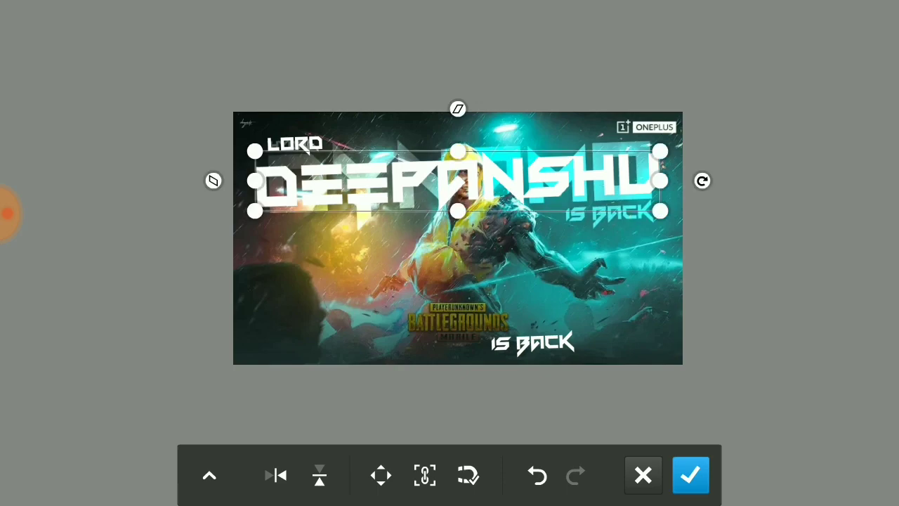
{"action": "left_click_drag", "start_coordinate": [660, 211], "coordinate": [676, 215]}
{"action": "left_click_drag", "start_coordinate": [457, 181], "coordinate": [458, 177]}
{"action": "left_click_drag", "start_coordinate": [674, 213], "coordinate": [663, 207]}
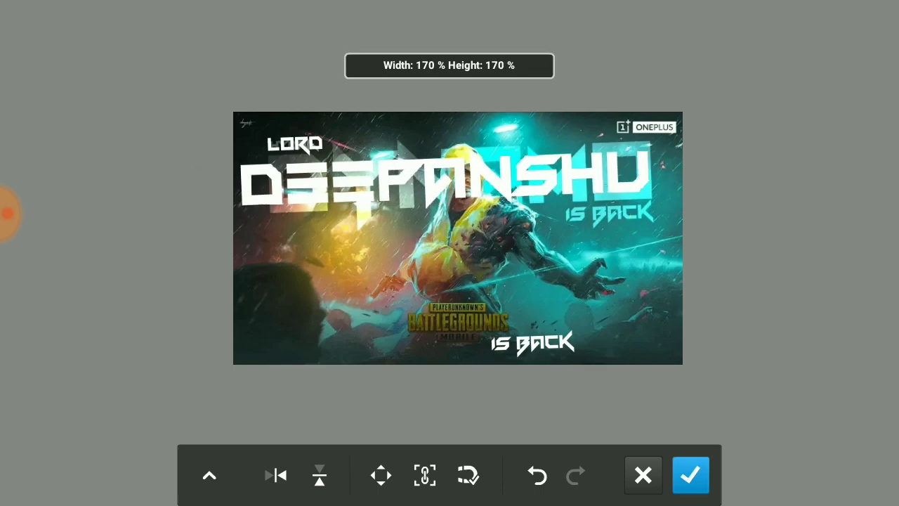
{"action": "left_click_drag", "start_coordinate": [456, 181], "coordinate": [469, 182]}
{"action": "left_click", "coordinate": [690, 476]}
Move IS BACK up beneath the right end of DEEPANSHU, slightly enlarged
{"action": "left_click", "coordinate": [854, 246]}
{"action": "left_click", "coordinate": [551, 22]}
{"action": "mouse_move", "coordinate": [533, 343]}
{"action": "left_mouse_down"}
{"action": "mouse_move", "coordinate": [582, 237]}
{"action": "mouse_move", "coordinate": [615, 212]}
{"action": "left_mouse_up"}
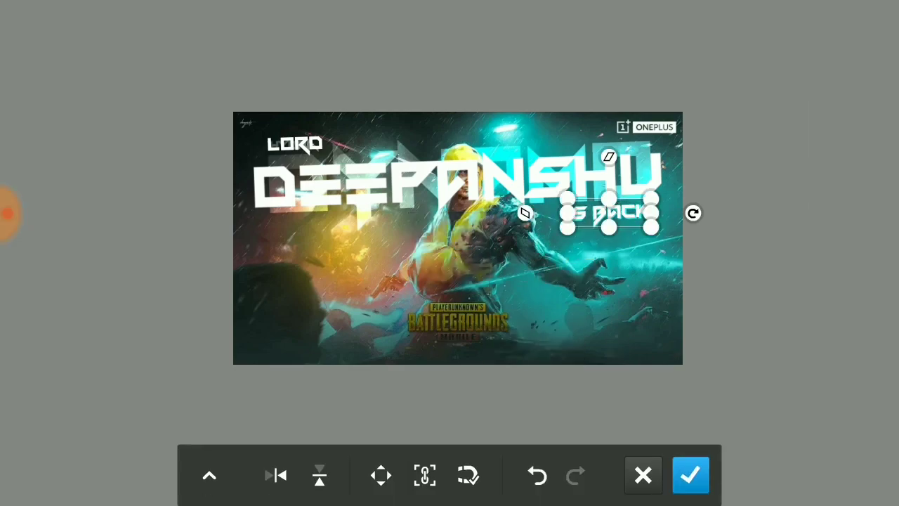
{"action": "left_click_drag", "start_coordinate": [693, 210], "coordinate": [702, 215]}
{"action": "left_click_drag", "start_coordinate": [611, 211], "coordinate": [610, 214]}
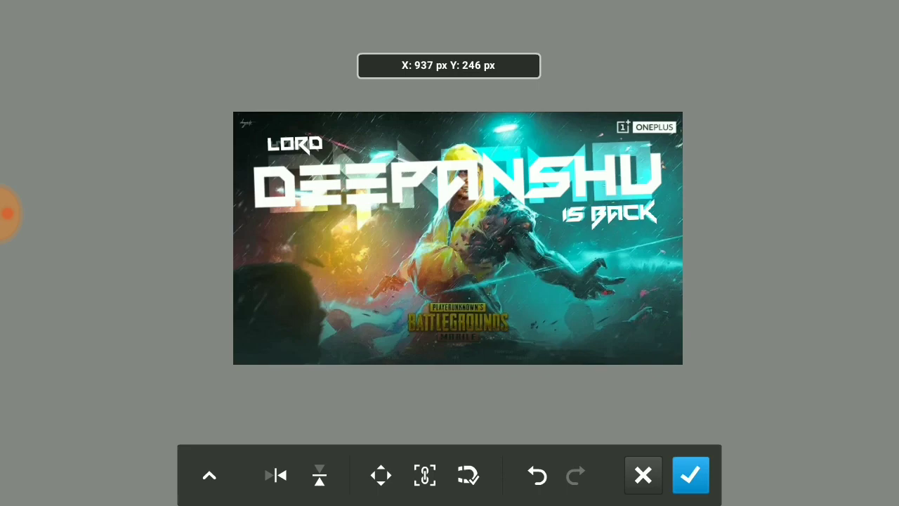
Make the red-and-blue hooded fighter layer visible again behind the title words
{"action": "left_click", "coordinate": [690, 475]}
{"action": "left_click", "coordinate": [826, 295]}
{"action": "left_click", "coordinate": [855, 316]}
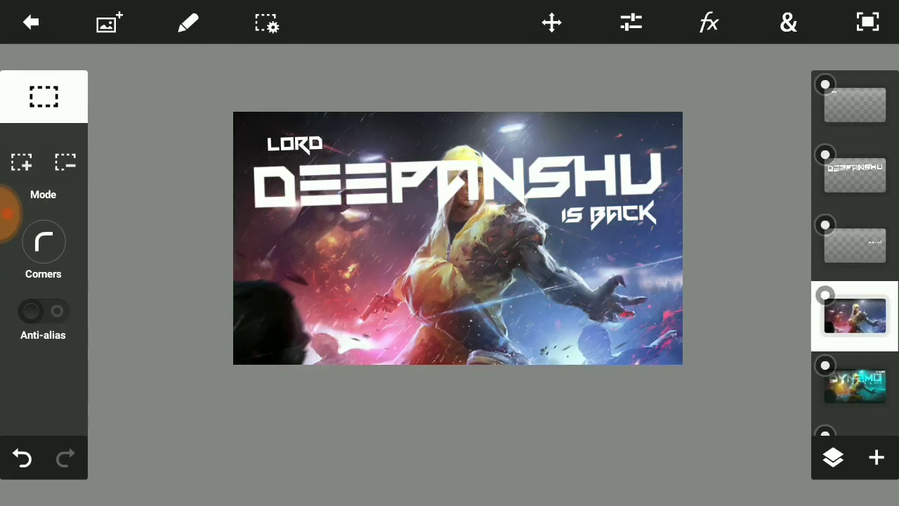
{"action": "left_click", "coordinate": [825, 295]}
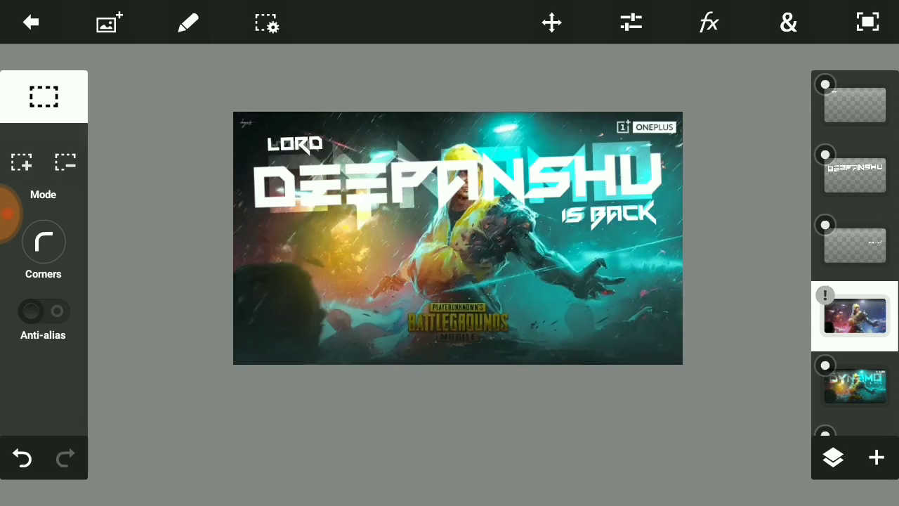
{"action": "left_click", "coordinate": [825, 295]}
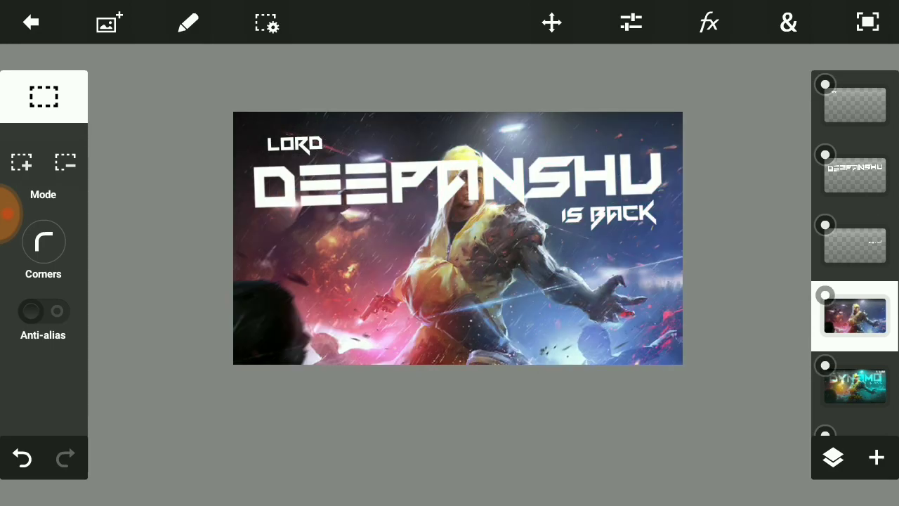
{"action": "scroll", "coordinate": [458, 238], "scroll_direction": "up", "scroll_amount": 2}
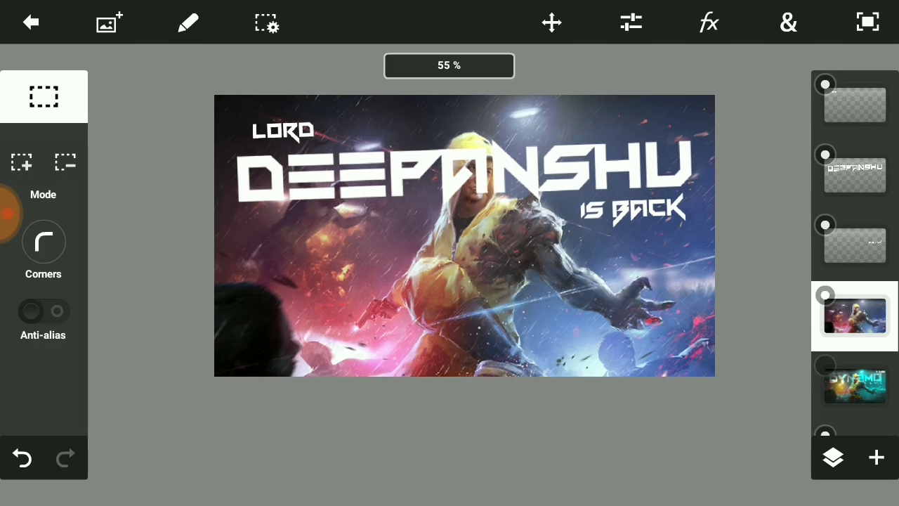
{"action": "scroll", "coordinate": [458, 238], "scroll_direction": "up", "scroll_amount": 1}
{"action": "left_click", "coordinate": [854, 106]}
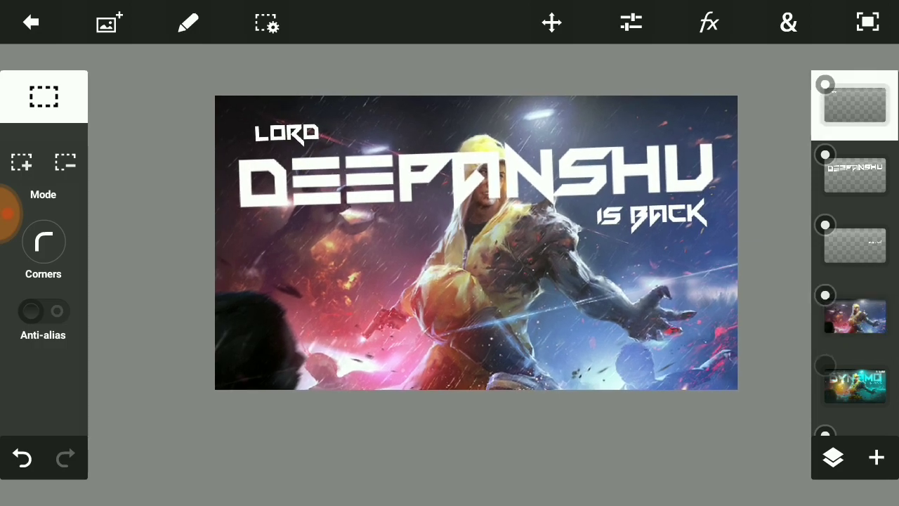
{"action": "left_click", "coordinate": [267, 23]}
{"action": "left_click", "coordinate": [315, 155]}
{"action": "left_click", "coordinate": [855, 385]}
{"action": "left_click", "coordinate": [855, 316]}
{"action": "left_click", "coordinate": [188, 23]}
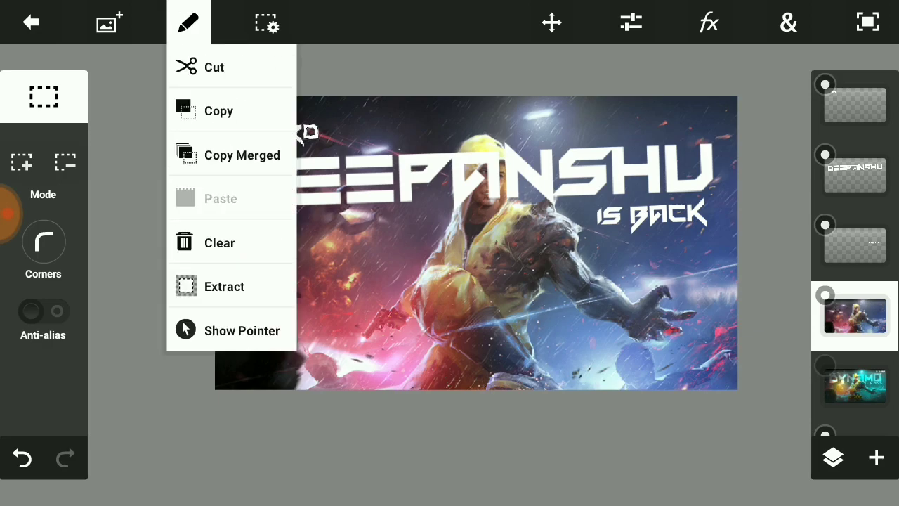
{"action": "left_click", "coordinate": [219, 243]}
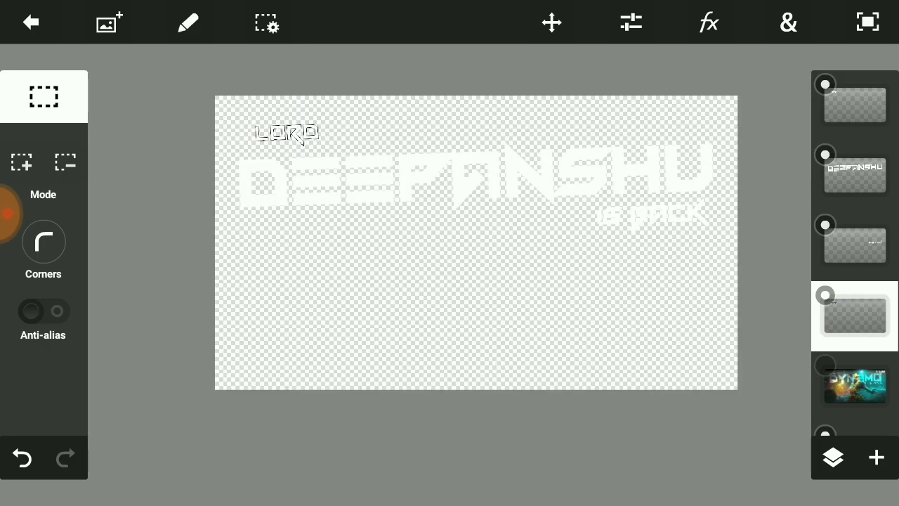
{"action": "left_click", "coordinate": [22, 458]}
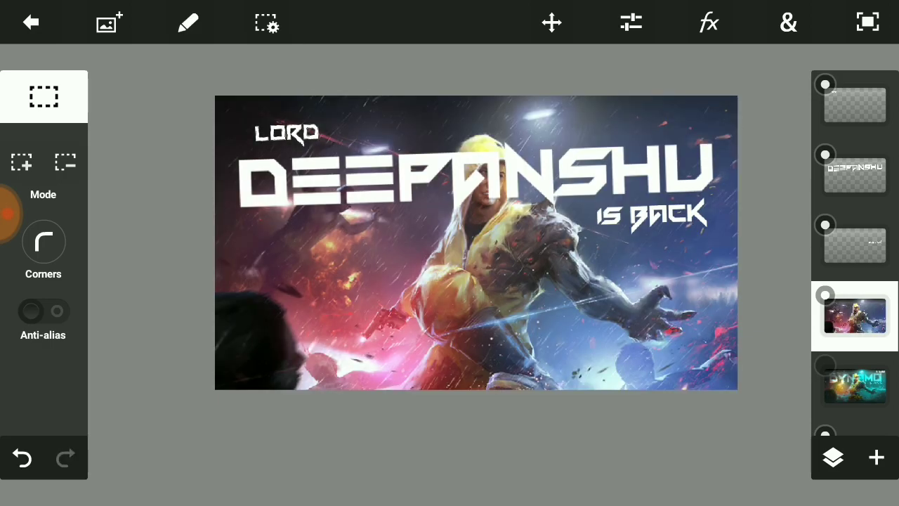
{"action": "scroll", "coordinate": [476, 242], "scroll_direction": "up", "scroll_amount": 1}
{"action": "scroll", "coordinate": [476, 242], "scroll_direction": "down", "scroll_amount": 1}
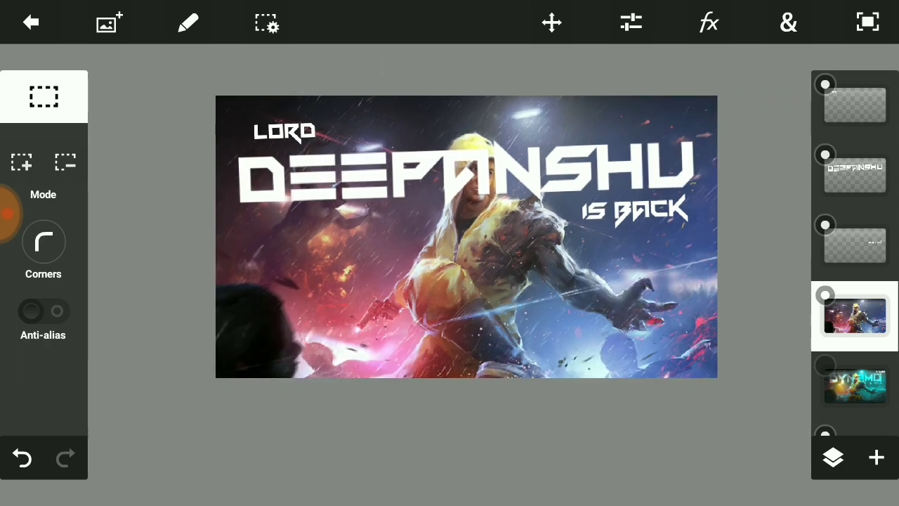
Add the bright green gradient from the Gradientz folder as a full-canvas photo layer
{"action": "scroll", "coordinate": [855, 253], "scroll_direction": "down", "scroll_amount": 2}
{"action": "left_click", "coordinate": [876, 457]}
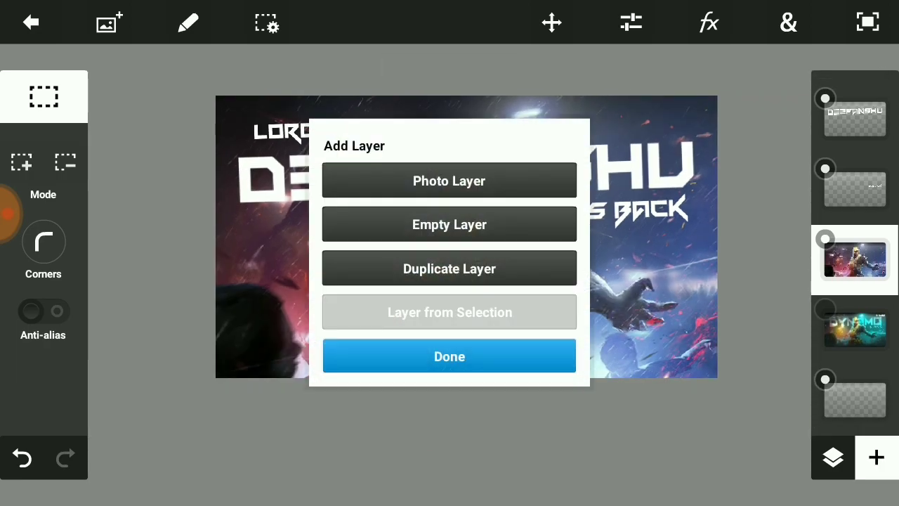
{"action": "left_click", "coordinate": [449, 180]}
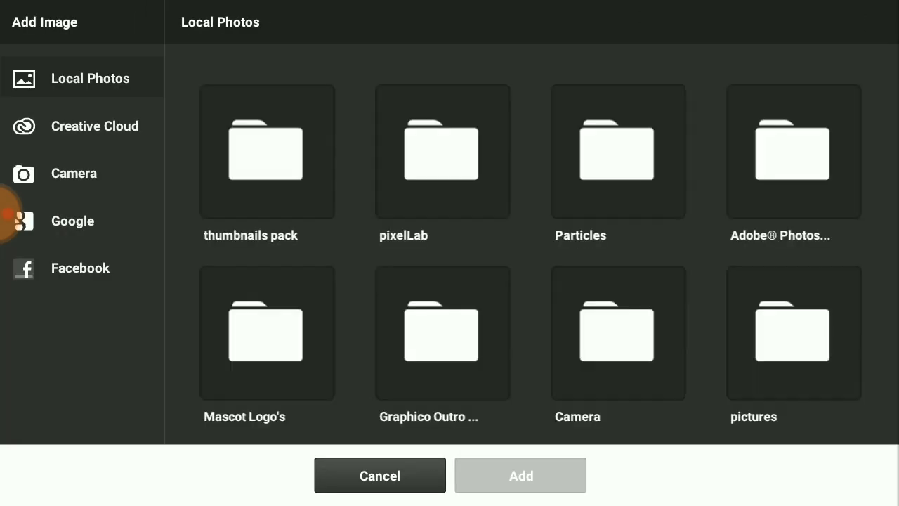
{"action": "left_click", "coordinate": [618, 320]}
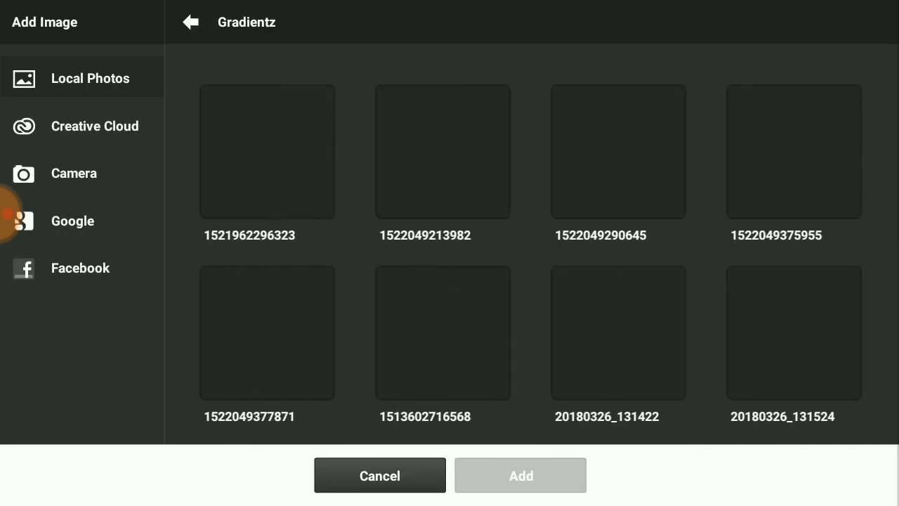
{"action": "scroll", "coordinate": [530, 246], "scroll_direction": "down", "scroll_amount": 8}
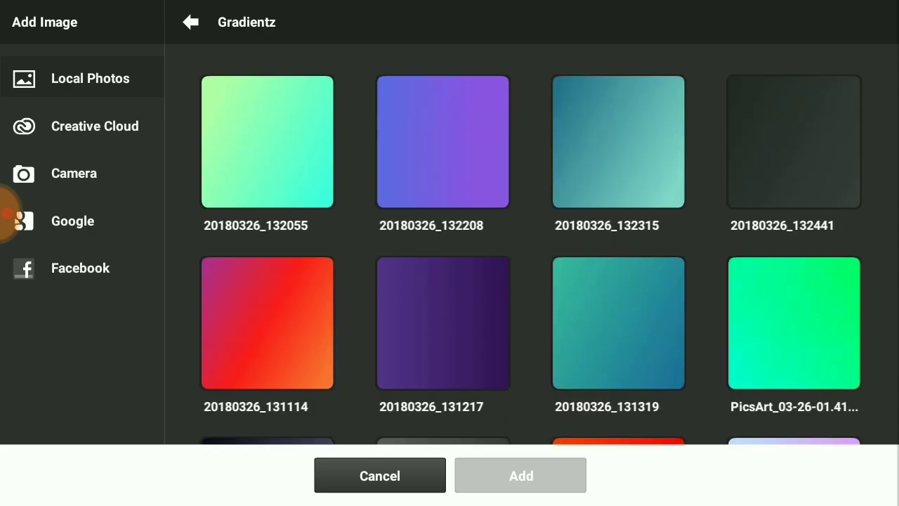
{"action": "left_click", "coordinate": [793, 309]}
{"action": "scroll", "coordinate": [531, 245], "scroll_direction": "down", "scroll_amount": 5}
{"action": "scroll", "coordinate": [449, 252], "scroll_direction": "down", "scroll_amount": 1}
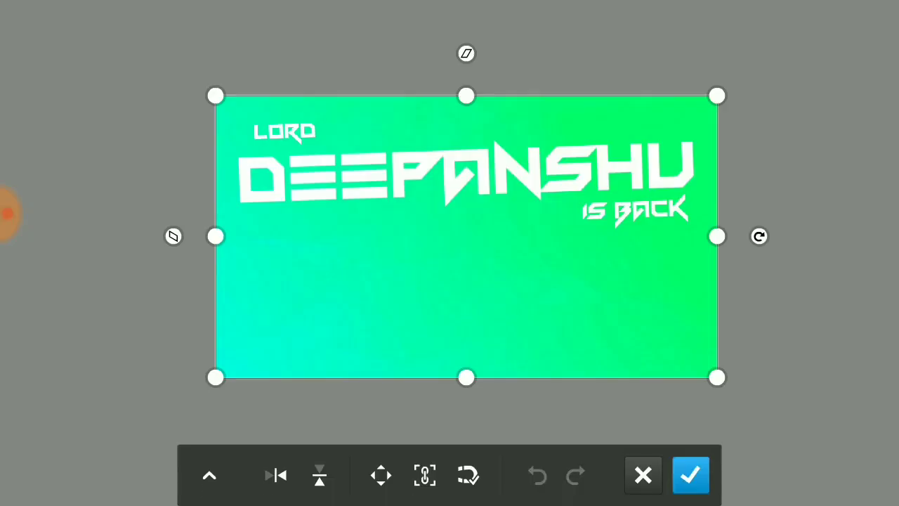
{"action": "left_click", "coordinate": [690, 476]}
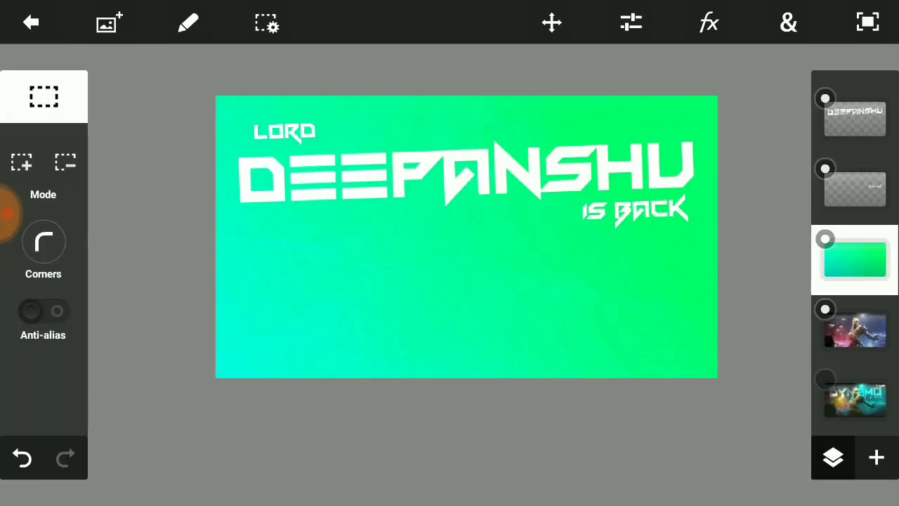
Set the gradient layer to Overlay blend mode at about 55% opacity
{"action": "left_click", "coordinate": [832, 458]}
{"action": "left_click", "coordinate": [767, 429]}
{"action": "left_click", "coordinate": [612, 391]}
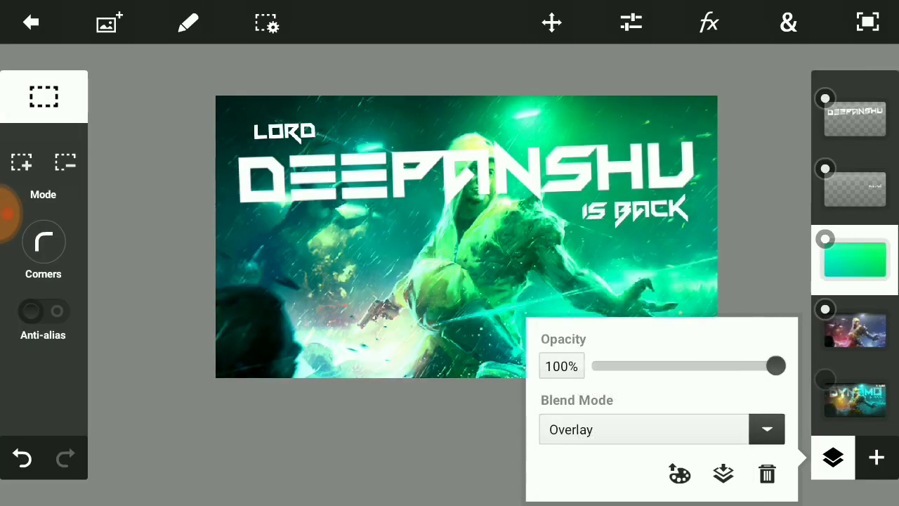
{"action": "left_click_drag", "start_coordinate": [724, 365], "coordinate": [717, 365]}
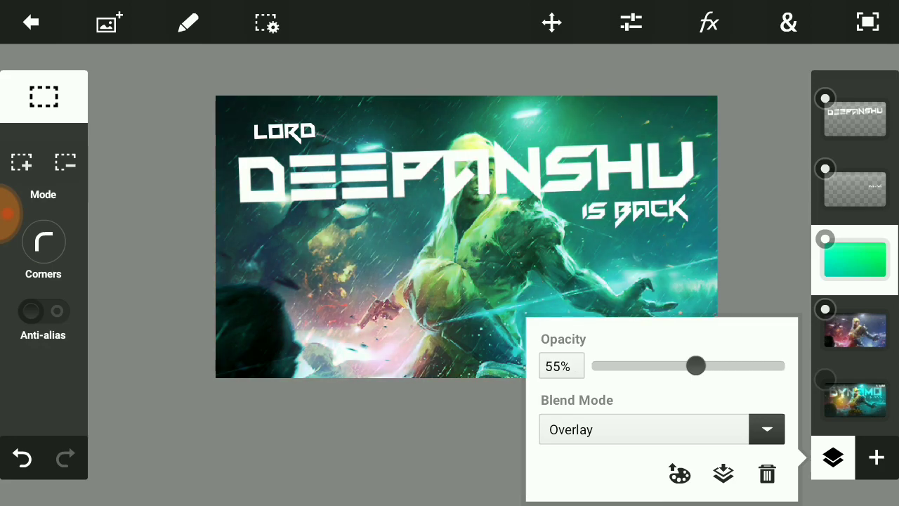
{"action": "left_click", "coordinate": [832, 458]}
{"action": "scroll", "coordinate": [855, 252], "scroll_direction": "down", "scroll_amount": 2}
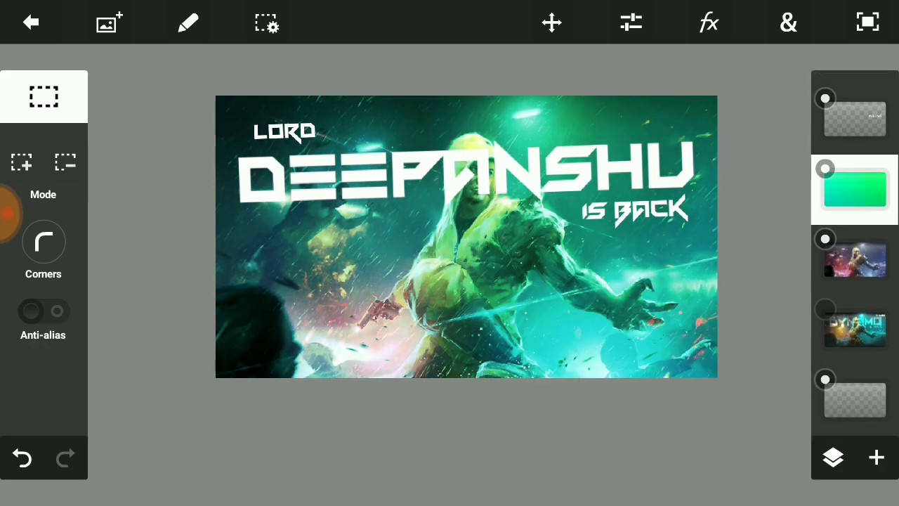
Add a new empty layer above the selected layer
{"action": "left_click", "coordinate": [855, 329]}
{"action": "left_click", "coordinate": [855, 260]}
{"action": "left_click", "coordinate": [876, 458]}
{"action": "left_click", "coordinate": [448, 224]}
{"action": "left_click", "coordinate": [449, 356]}
Select the whole canvas and stroke it with a white border of width 31
{"action": "left_click", "coordinate": [267, 23]}
{"action": "left_click", "coordinate": [311, 66]}
{"action": "left_click", "coordinate": [788, 23]}
{"action": "left_click", "coordinate": [593, 186]}
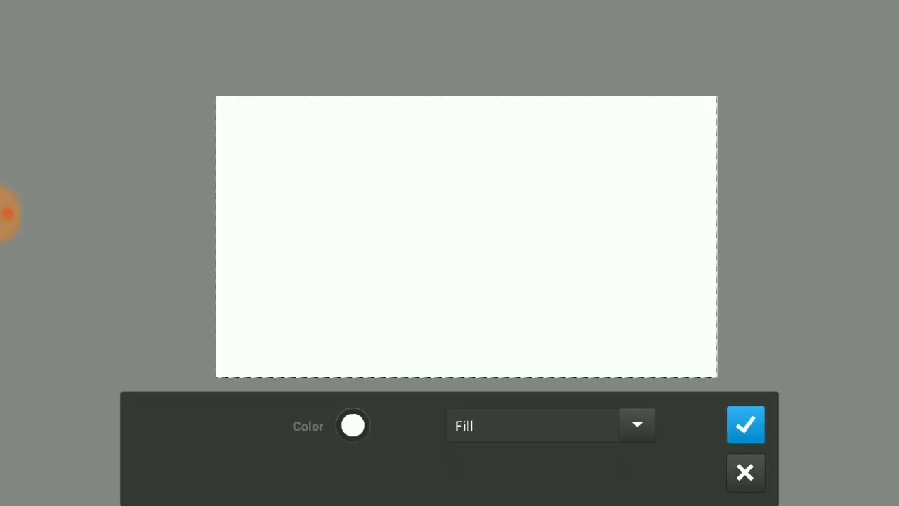
{"action": "left_click", "coordinate": [636, 424]}
{"action": "left_click", "coordinate": [501, 391]}
{"action": "left_click_drag", "start_coordinate": [346, 471], "coordinate": [458, 471]}
{"action": "left_click", "coordinate": [745, 424]}
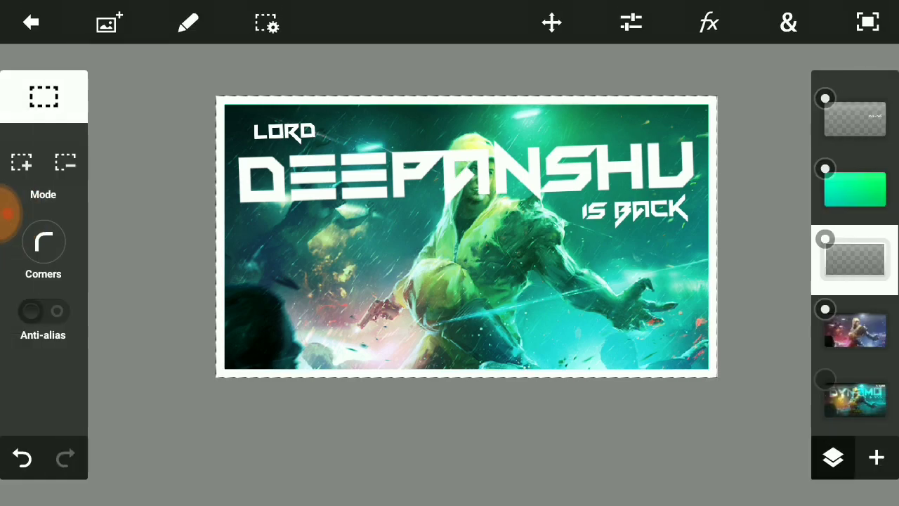
Set the white border layer's blend mode to Overlay
{"action": "left_click", "coordinate": [832, 458]}
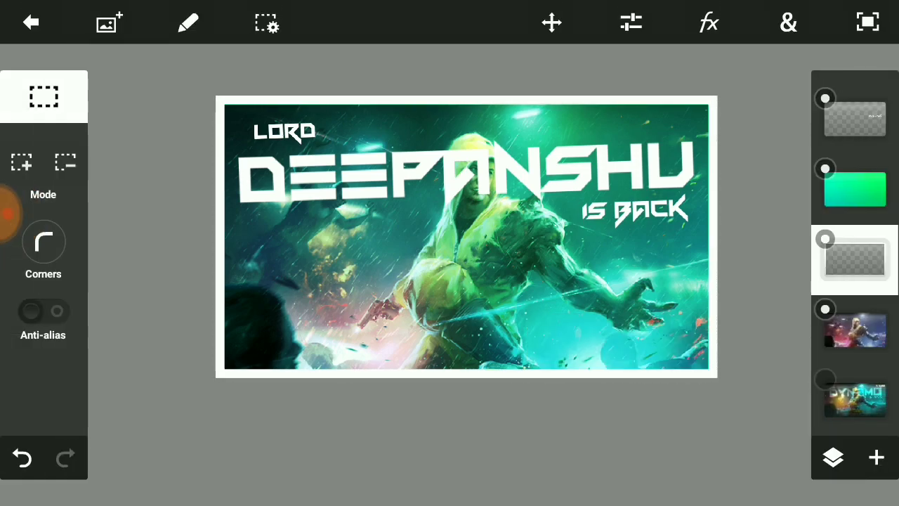
{"action": "left_click", "coordinate": [832, 458]}
{"action": "left_click", "coordinate": [766, 429]}
{"action": "left_click", "coordinate": [602, 391]}
{"action": "left_click", "coordinate": [832, 458]}
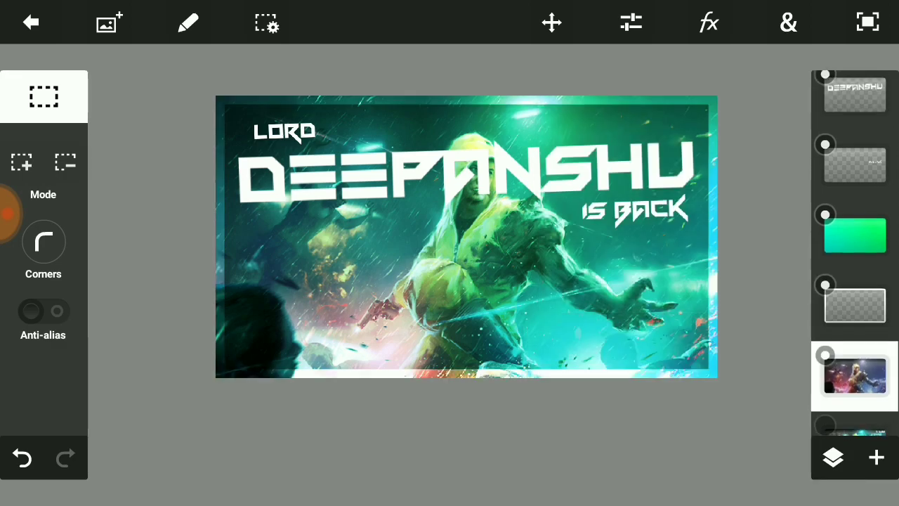
Lower the IS BACK layer's opacity to 77%
{"action": "left_click", "coordinate": [854, 199]}
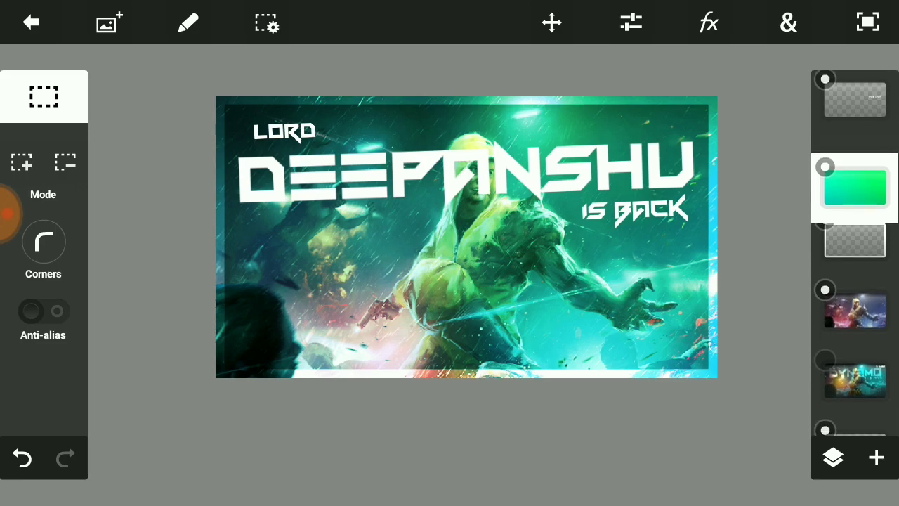
{"action": "scroll", "coordinate": [854, 252], "scroll_direction": "up", "scroll_amount": 3}
{"action": "left_click", "coordinate": [855, 245]}
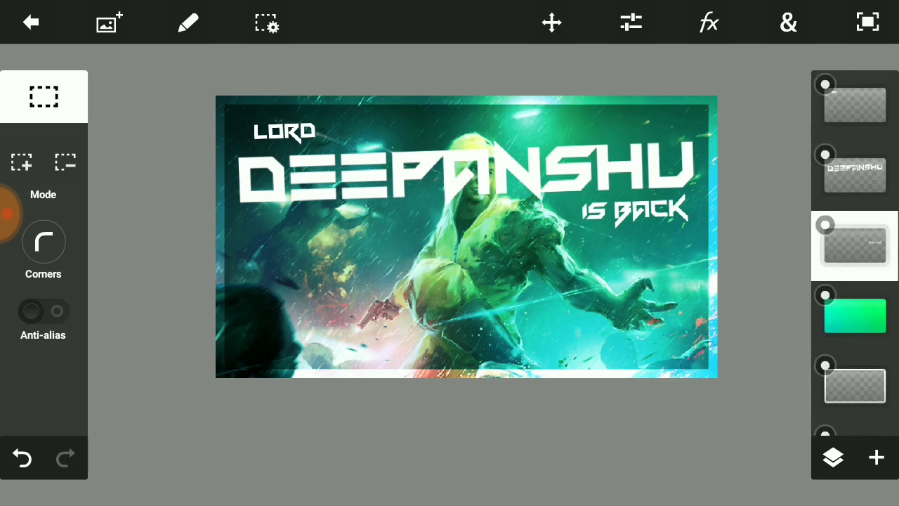
{"action": "left_click", "coordinate": [832, 457]}
{"action": "left_click_drag", "start_coordinate": [776, 365], "coordinate": [717, 365]}
Lower DEEPANSHU's layer opacity to 67% and LORD's to 66%
{"action": "left_click", "coordinate": [855, 176]}
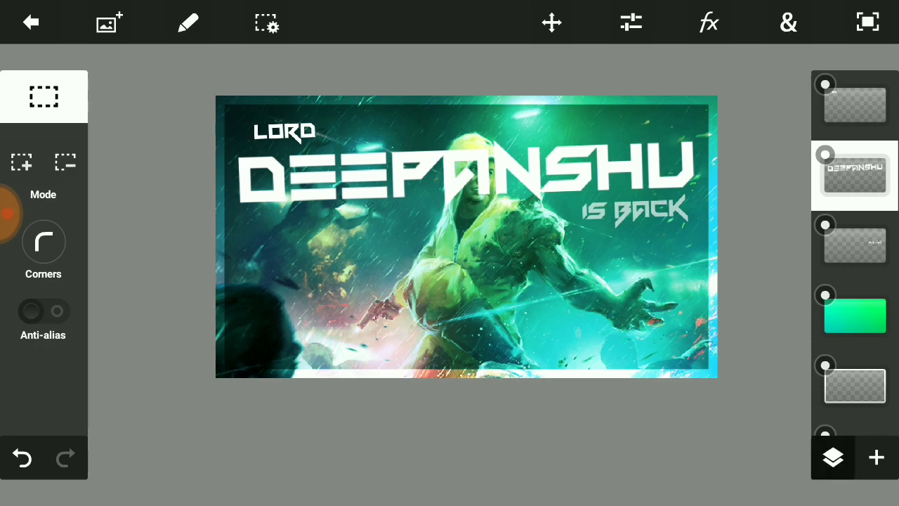
{"action": "left_click", "coordinate": [832, 458]}
{"action": "mouse_move", "coordinate": [775, 365]}
{"action": "left_mouse_down"}
{"action": "mouse_move", "coordinate": [693, 366]}
{"action": "mouse_move", "coordinate": [717, 366]}
{"action": "left_mouse_up"}
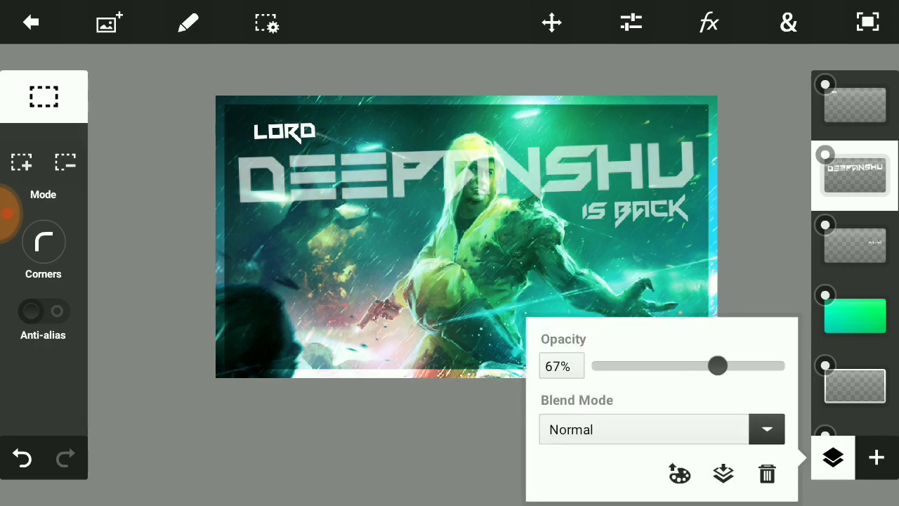
{"action": "left_click", "coordinate": [855, 316]}
{"action": "left_click", "coordinate": [855, 105]}
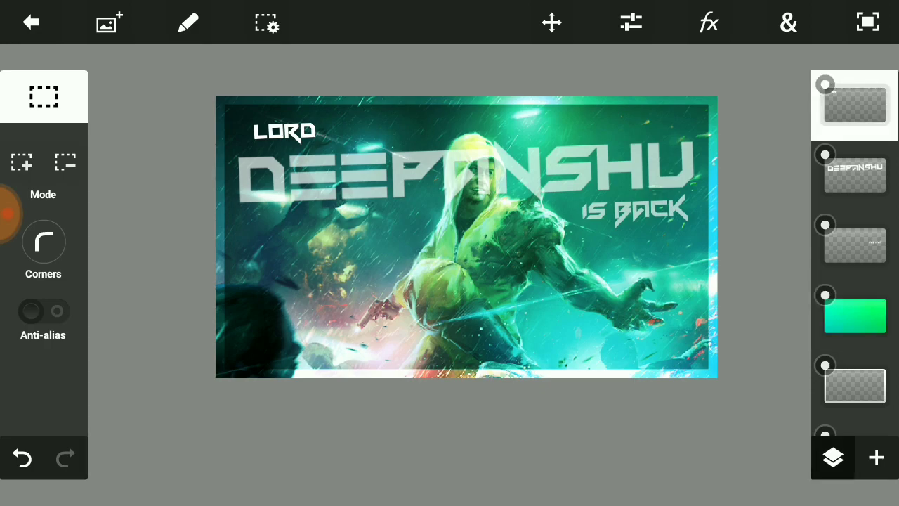
{"action": "left_click", "coordinate": [833, 458]}
{"action": "left_click_drag", "start_coordinate": [775, 365], "coordinate": [706, 365]}
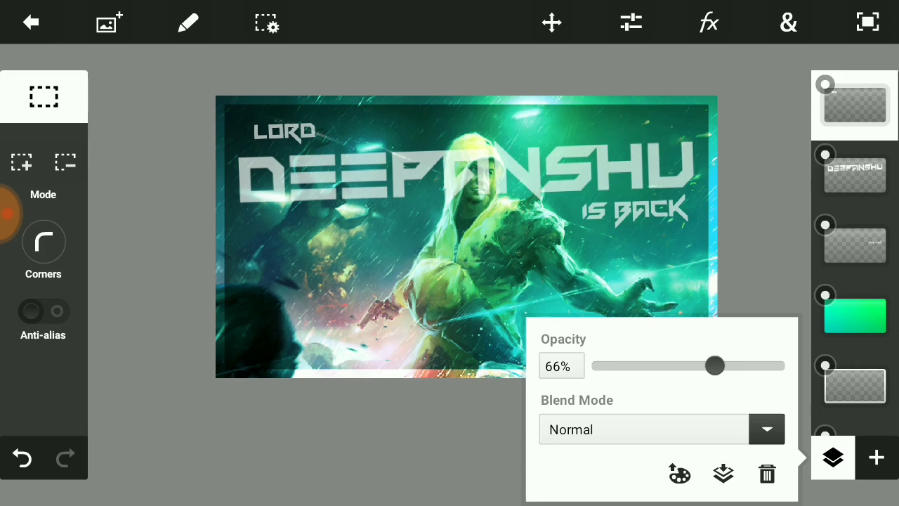
{"action": "left_click", "coordinate": [832, 458]}
{"action": "left_click", "coordinate": [854, 174]}
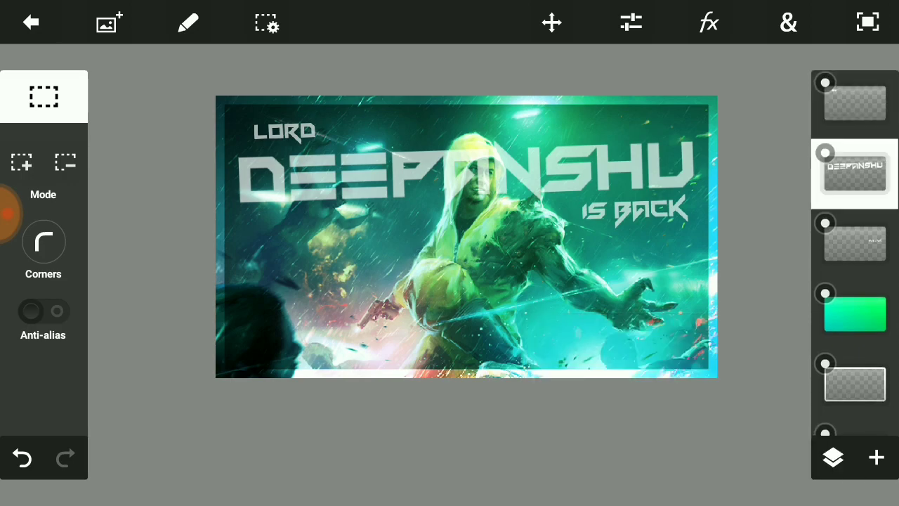
Zoom in and erase the DEEPANSHU strokes over the character's face and both hood edges
{"action": "scroll", "coordinate": [463, 232], "scroll_direction": "up", "scroll_amount": 3}
{"action": "scroll", "coordinate": [463, 232], "scroll_direction": "up", "scroll_amount": 2}
{"action": "scroll", "coordinate": [463, 232], "scroll_direction": "up", "scroll_amount": 1}
{"action": "scroll", "coordinate": [435, 197], "scroll_direction": "up", "scroll_amount": 1}
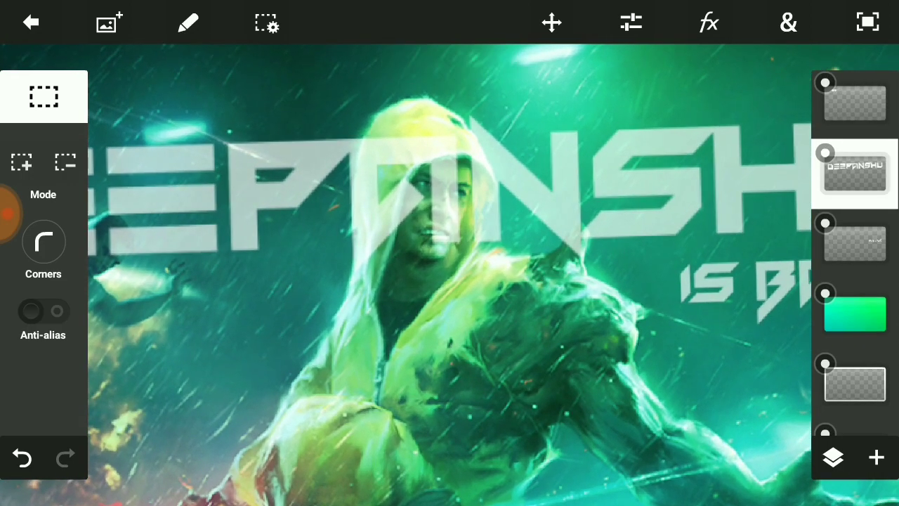
{"action": "left_click_drag", "start_coordinate": [43, 97], "coordinate": [43, 401]}
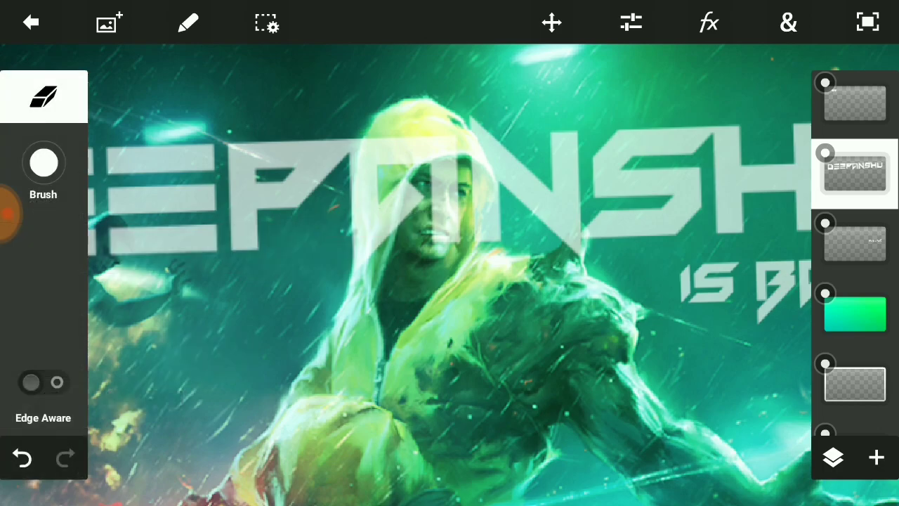
{"action": "left_click_drag", "start_coordinate": [414, 119], "coordinate": [422, 219]}
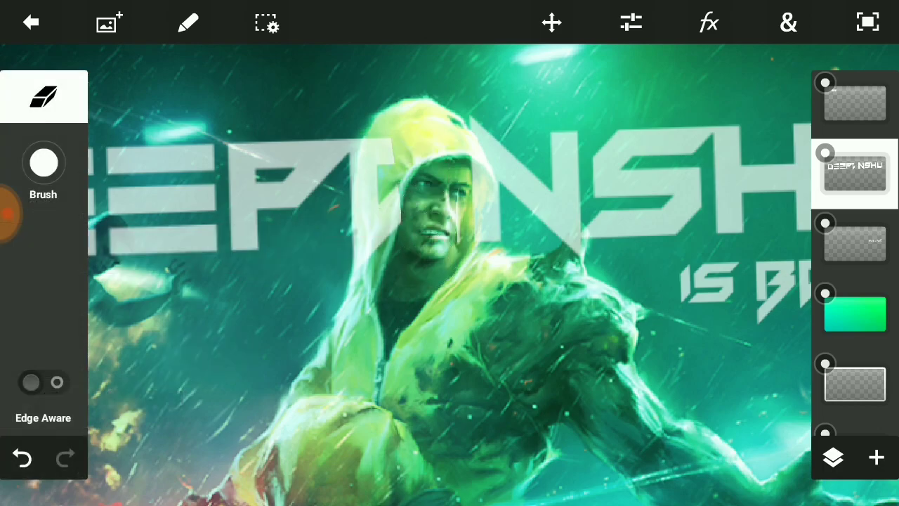
{"action": "left_click_drag", "start_coordinate": [379, 144], "coordinate": [384, 302]}
{"action": "left_click_drag", "start_coordinate": [357, 141], "coordinate": [360, 280]}
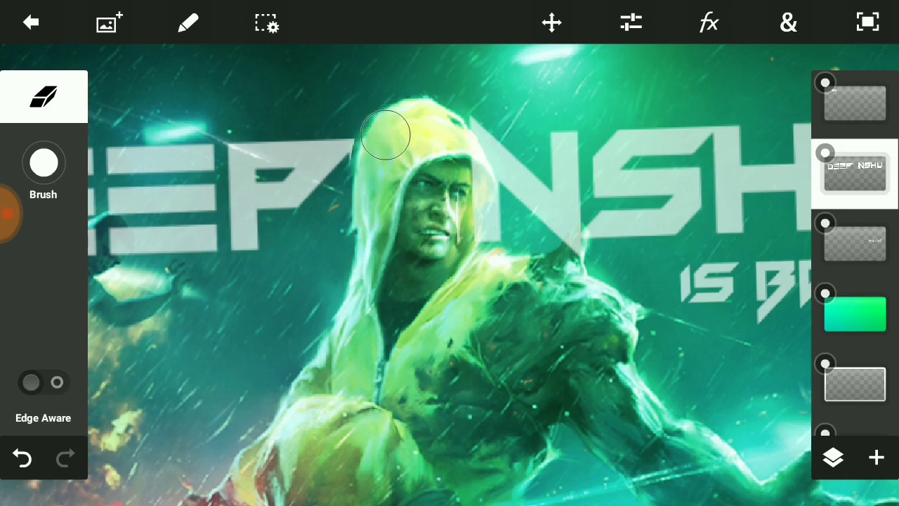
{"action": "left_click_drag", "start_coordinate": [480, 119], "coordinate": [484, 273]}
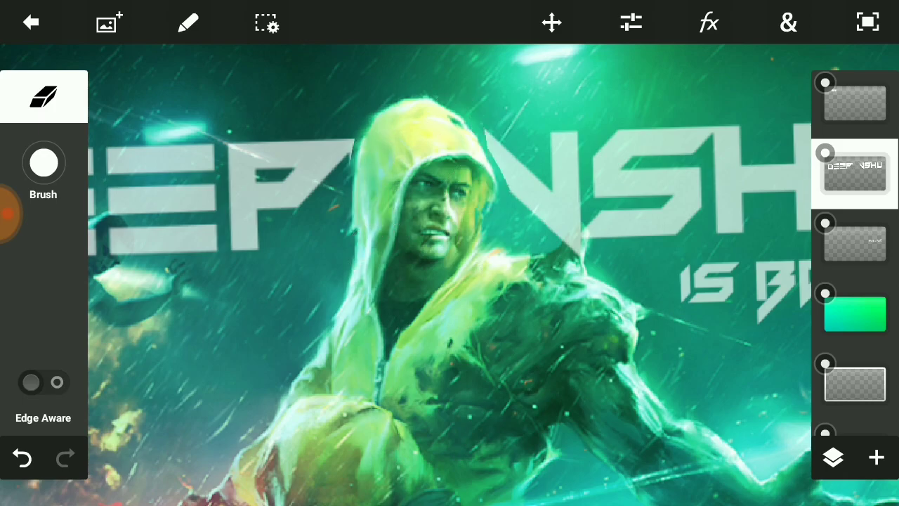
Undo the mistaken stroke and re-erase the letters crossing the face and hood's left edge
{"action": "scroll", "coordinate": [449, 253], "scroll_direction": "down", "scroll_amount": 5}
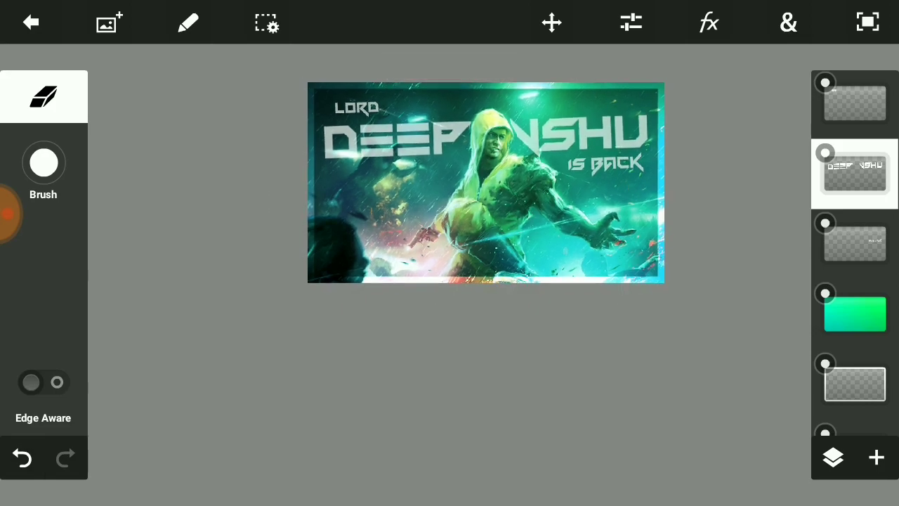
{"action": "left_click", "coordinate": [22, 458]}
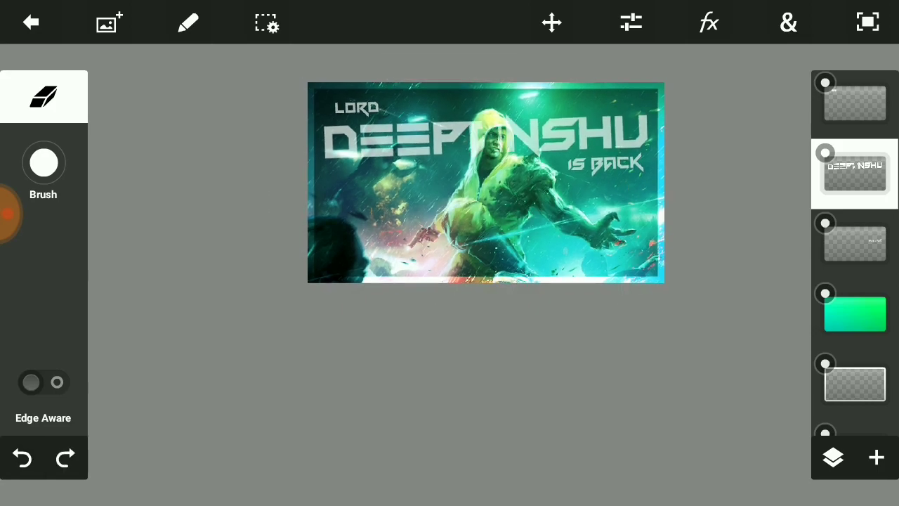
{"action": "scroll", "coordinate": [491, 162], "scroll_direction": "up", "scroll_amount": 2}
{"action": "scroll", "coordinate": [491, 161], "scroll_direction": "up", "scroll_amount": 2}
{"action": "scroll", "coordinate": [492, 161], "scroll_direction": "up", "scroll_amount": 1}
{"action": "scroll", "coordinate": [492, 161], "scroll_direction": "up", "scroll_amount": 1}
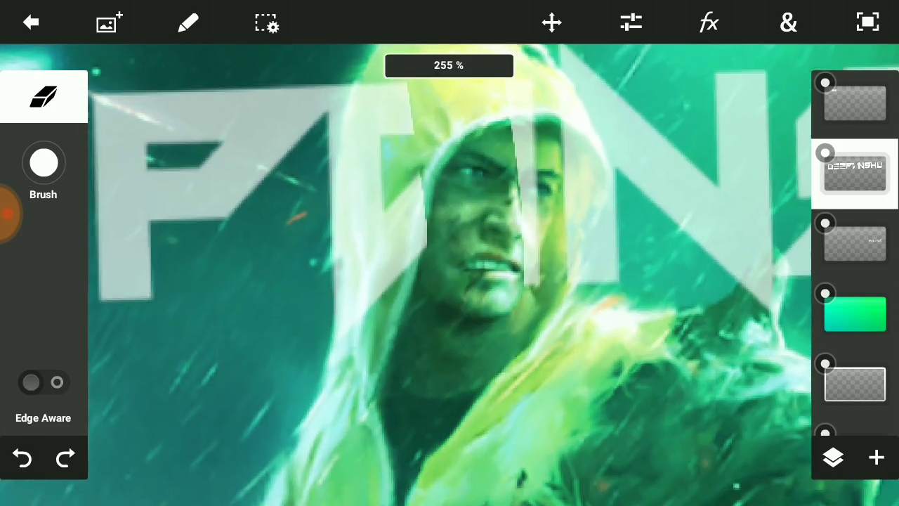
{"action": "scroll", "coordinate": [491, 211], "scroll_direction": "down", "scroll_amount": 1}
{"action": "mouse_move", "coordinate": [530, 144]}
{"action": "left_mouse_down"}
{"action": "mouse_move", "coordinate": [534, 260]}
{"action": "mouse_move", "coordinate": [514, 357]}
{"action": "left_mouse_up"}
{"action": "left_click_drag", "start_coordinate": [416, 137], "coordinate": [434, 326]}
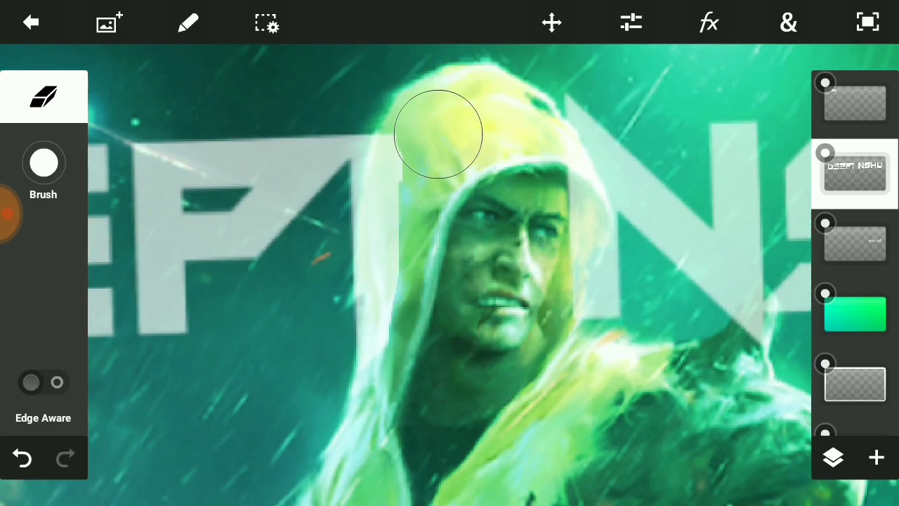
{"action": "mouse_move", "coordinate": [439, 133]}
{"action": "left_mouse_down"}
{"action": "mouse_move", "coordinate": [424, 176]}
{"action": "mouse_move", "coordinate": [425, 351]}
{"action": "left_mouse_up"}
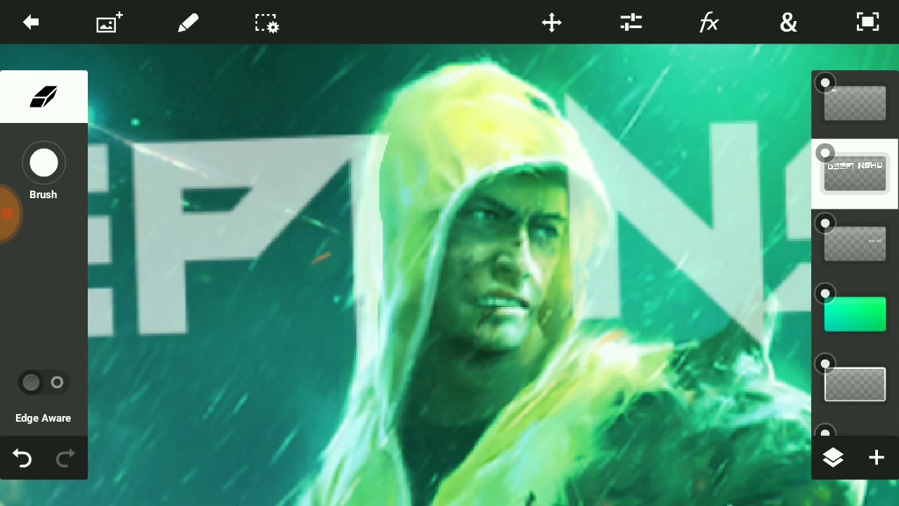
{"action": "mouse_move", "coordinate": [413, 172]}
{"action": "left_mouse_down"}
{"action": "mouse_move", "coordinate": [401, 236]}
{"action": "mouse_move", "coordinate": [409, 325]}
{"action": "mouse_move", "coordinate": [439, 427]}
{"action": "left_mouse_up"}
Zoom in and out to inspect the erased lettering around the hooded figure
{"action": "scroll", "coordinate": [450, 274], "scroll_direction": "down", "scroll_amount": 3}
{"action": "scroll", "coordinate": [449, 274], "scroll_direction": "up", "scroll_amount": 2}
{"action": "scroll", "coordinate": [450, 274], "scroll_direction": "up", "scroll_amount": 4}
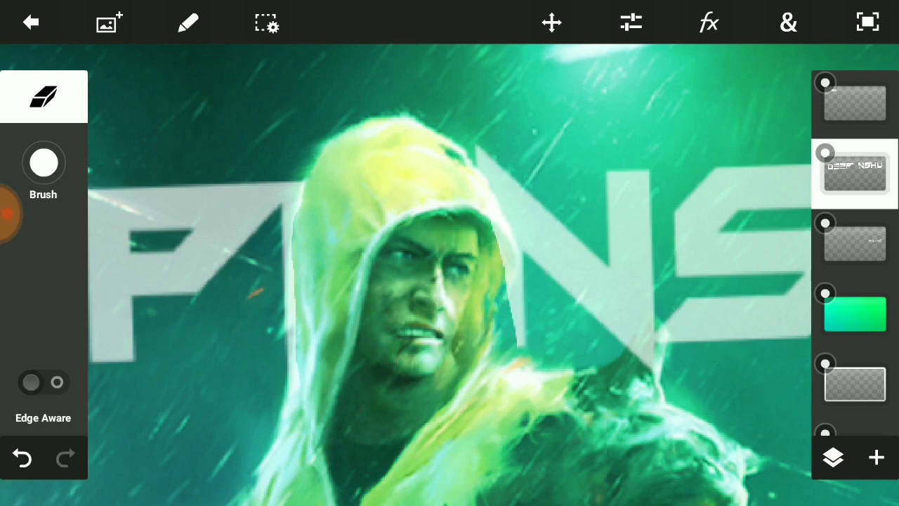
{"action": "scroll", "coordinate": [449, 252], "scroll_direction": "down", "scroll_amount": 3}
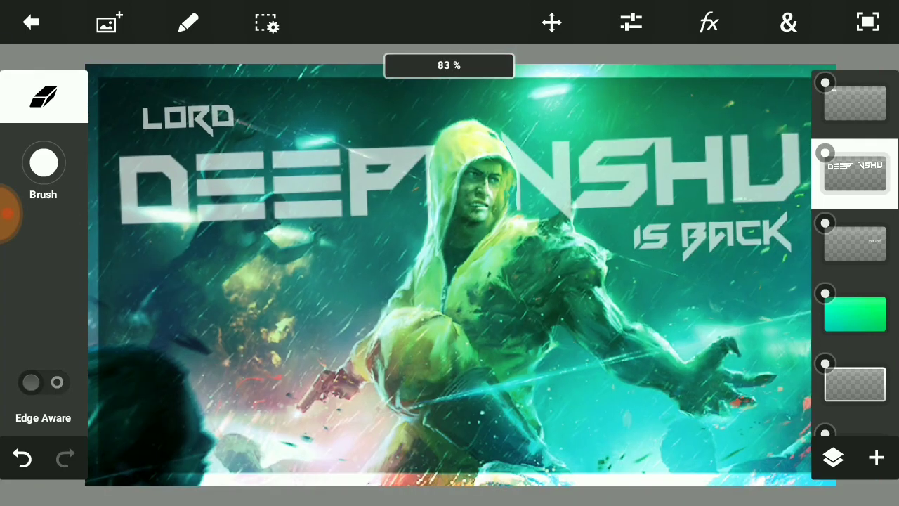
{"action": "scroll", "coordinate": [449, 253], "scroll_direction": "down", "scroll_amount": 2}
{"action": "scroll", "coordinate": [449, 210], "scroll_direction": "up", "scroll_amount": 3}
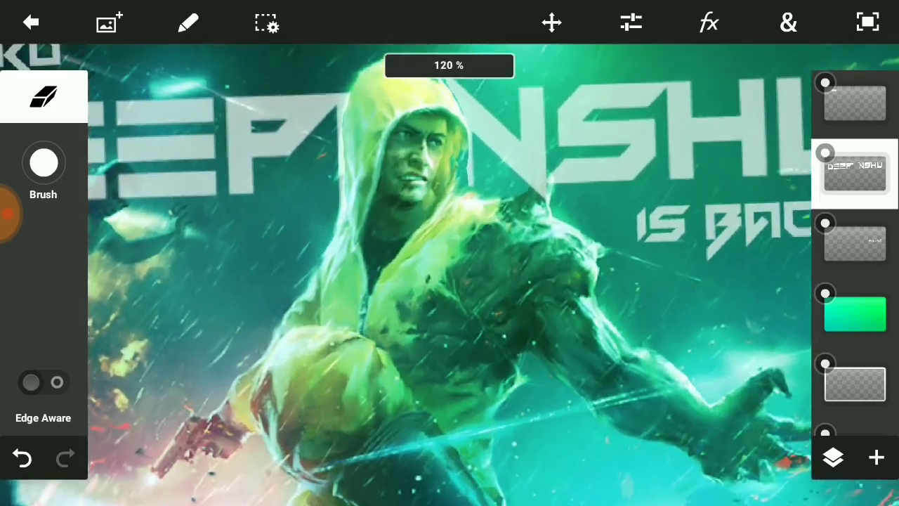
{"action": "scroll", "coordinate": [450, 211], "scroll_direction": "up", "scroll_amount": 1}
{"action": "scroll", "coordinate": [450, 210], "scroll_direction": "up", "scroll_amount": 2}
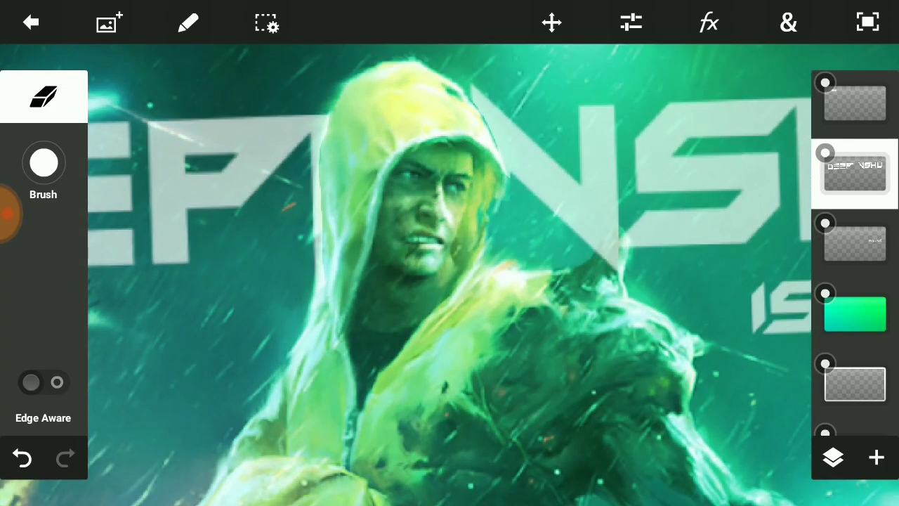
{"action": "scroll", "coordinate": [450, 253], "scroll_direction": "down", "scroll_amount": 3}
{"action": "scroll", "coordinate": [449, 252], "scroll_direction": "down", "scroll_amount": 2}
{"action": "scroll", "coordinate": [503, 218], "scroll_direction": "down", "scroll_amount": 1}
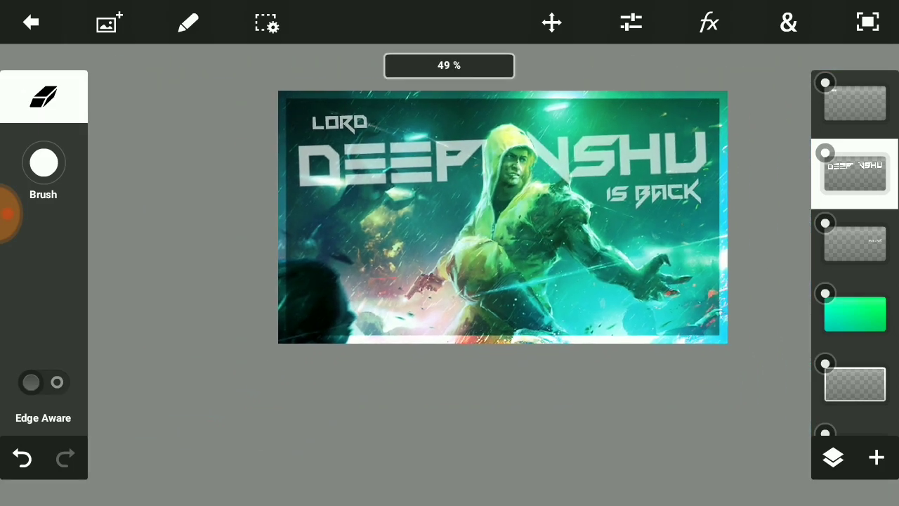
{"action": "scroll", "coordinate": [503, 218], "scroll_direction": "down", "scroll_amount": 1}
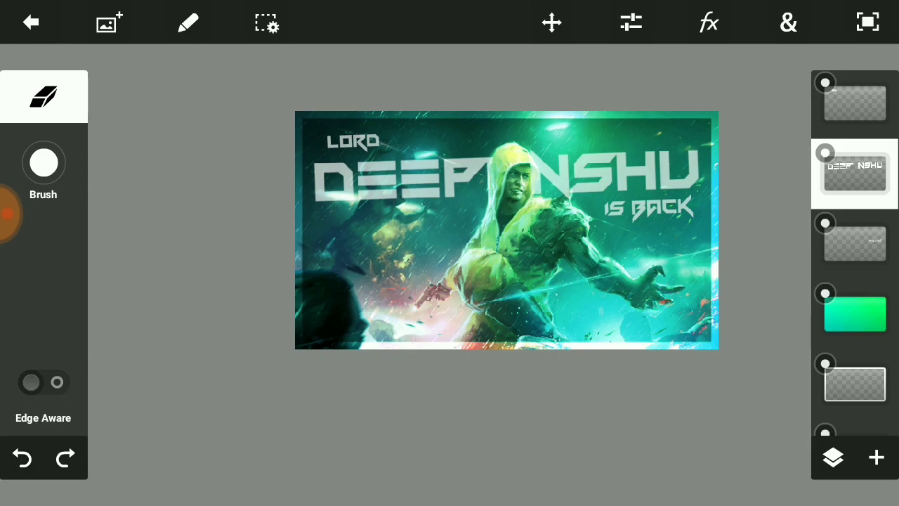
{"action": "scroll", "coordinate": [556, 158], "scroll_direction": "up", "scroll_amount": 3}
{"action": "scroll", "coordinate": [557, 158], "scroll_direction": "up", "scroll_amount": 2}
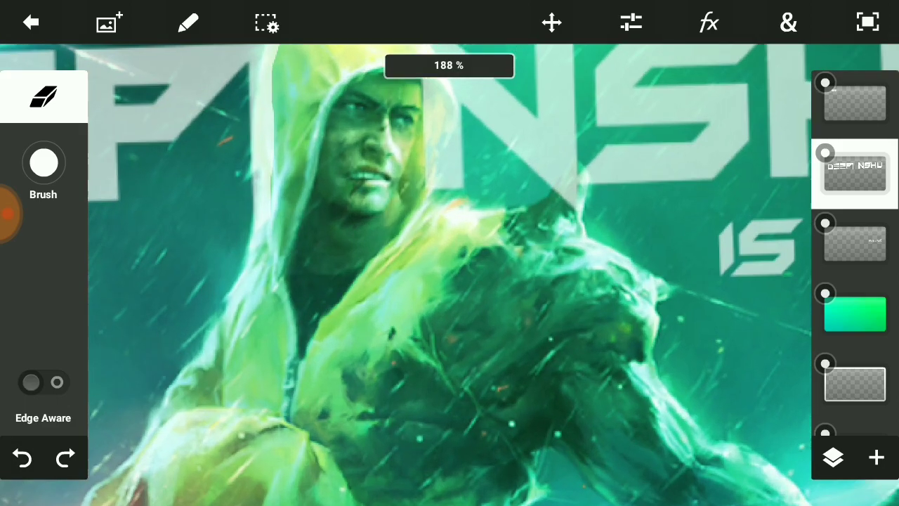
{"action": "scroll", "coordinate": [556, 158], "scroll_direction": "up", "scroll_amount": 1}
{"action": "scroll", "coordinate": [449, 252], "scroll_direction": "up", "scroll_amount": 1}
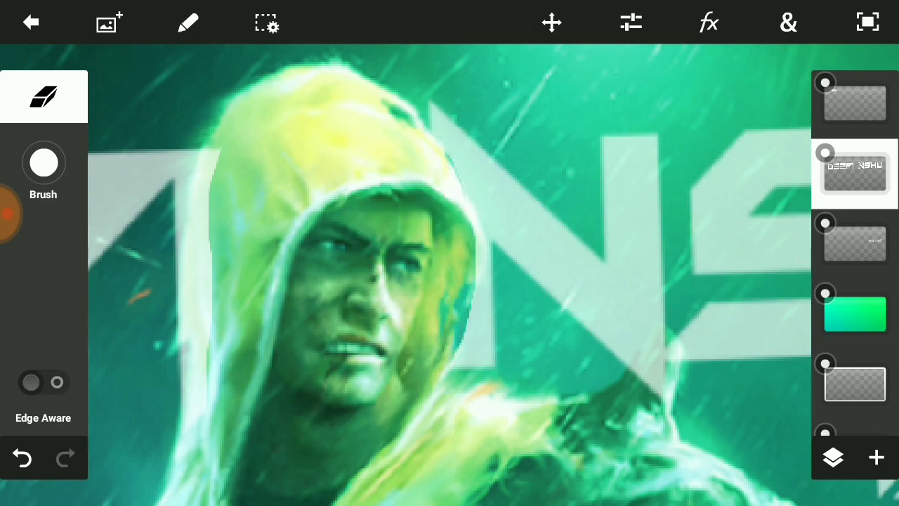
{"action": "scroll", "coordinate": [450, 274], "scroll_direction": "down", "scroll_amount": 2}
{"action": "scroll", "coordinate": [449, 273], "scroll_direction": "up", "scroll_amount": 1}
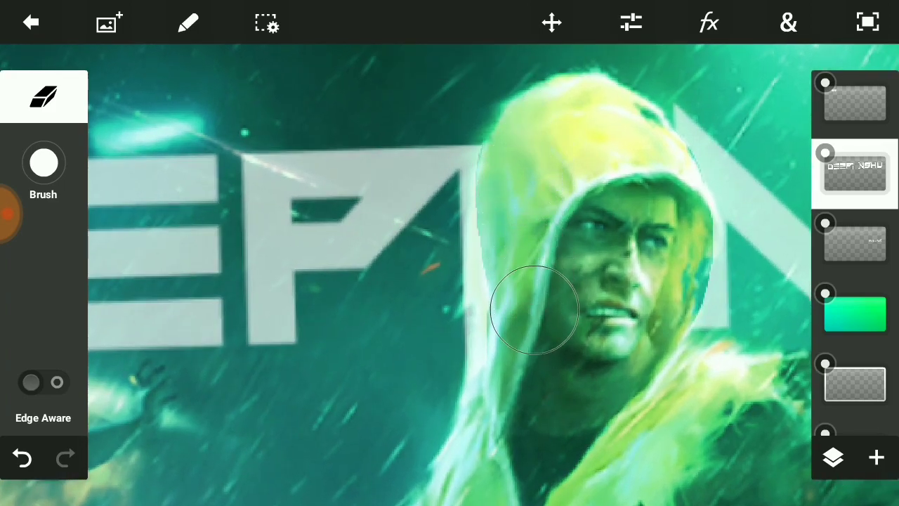
{"action": "scroll", "coordinate": [450, 274], "scroll_direction": "down", "scroll_amount": 5}
{"action": "scroll", "coordinate": [449, 274], "scroll_direction": "down", "scroll_amount": 3}
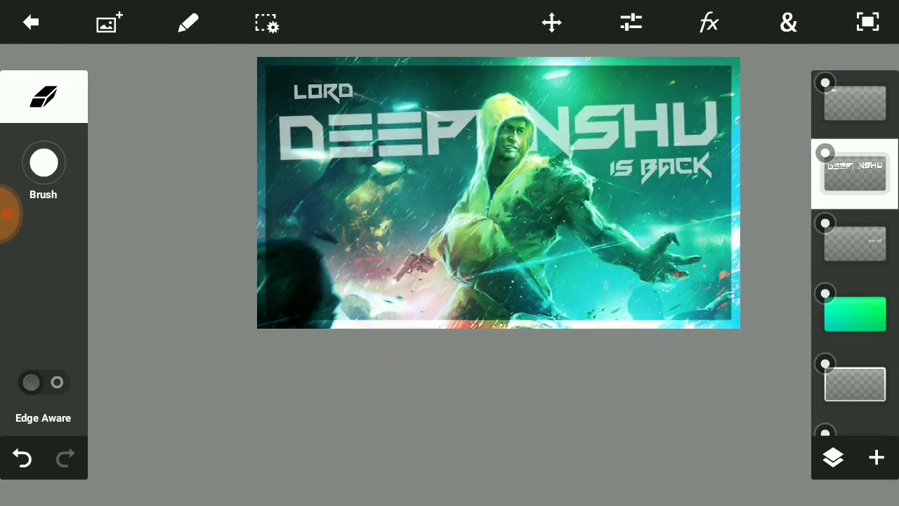
{"action": "scroll", "coordinate": [499, 209], "scroll_direction": "down", "scroll_amount": 1}
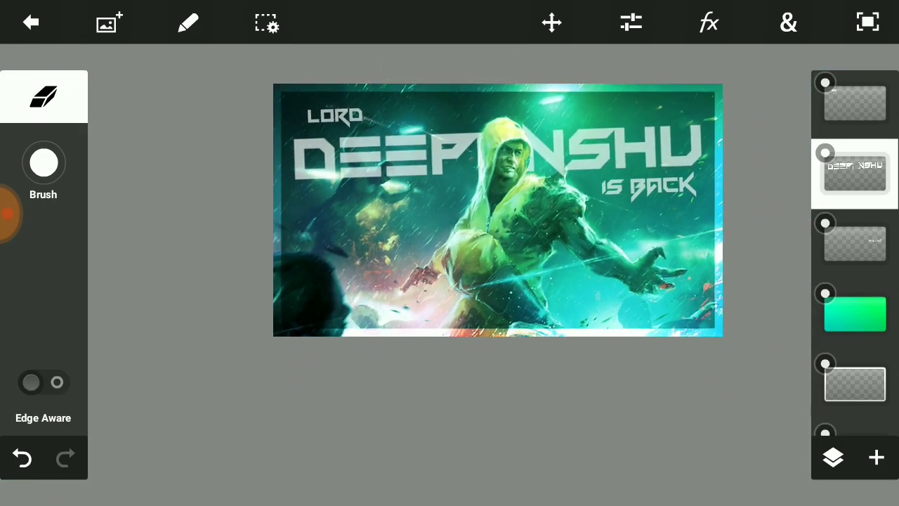
{"action": "scroll", "coordinate": [855, 253], "scroll_direction": "down", "scroll_amount": 1}
{"action": "scroll", "coordinate": [854, 253], "scroll_direction": "down", "scroll_amount": 2}
{"action": "scroll", "coordinate": [855, 253], "scroll_direction": "down", "scroll_amount": 1}
{"action": "scroll", "coordinate": [854, 252], "scroll_direction": "up", "scroll_amount": 1}
Select the top layer and start a Photo Layer, browsing the Light folder first
{"action": "scroll", "coordinate": [854, 253], "scroll_direction": "up", "scroll_amount": 3}
{"action": "left_click", "coordinate": [854, 104]}
{"action": "left_click", "coordinate": [875, 458]}
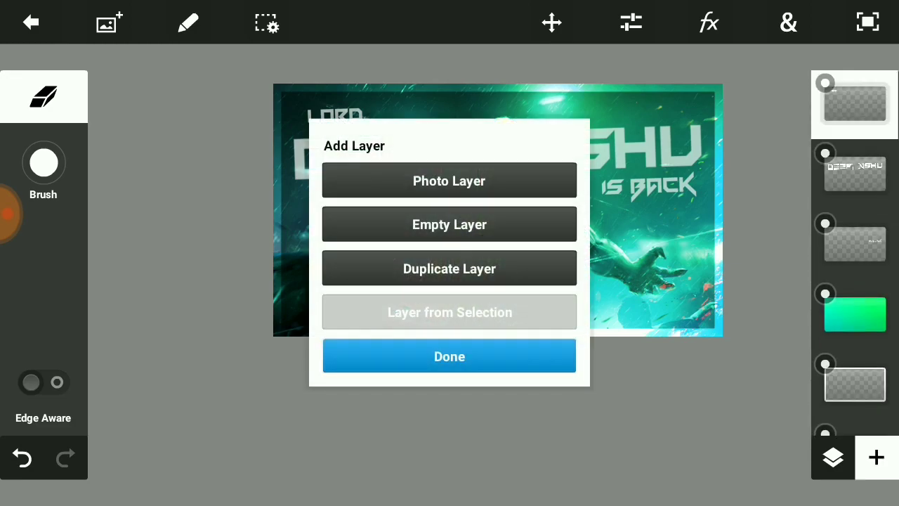
{"action": "left_click", "coordinate": [449, 180]}
{"action": "key", "text": "Escape"}
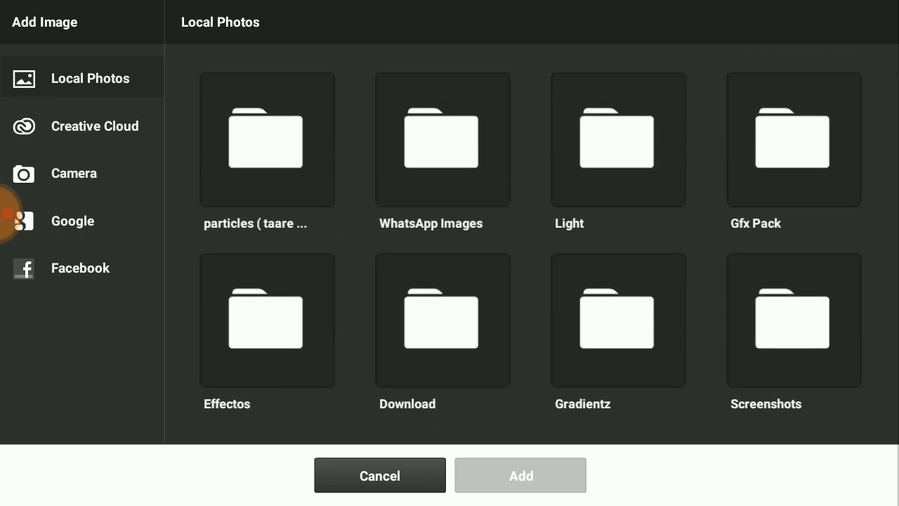
{"action": "left_click", "coordinate": [618, 141]}
{"action": "scroll", "coordinate": [534, 246], "scroll_direction": "down", "scroll_amount": 2}
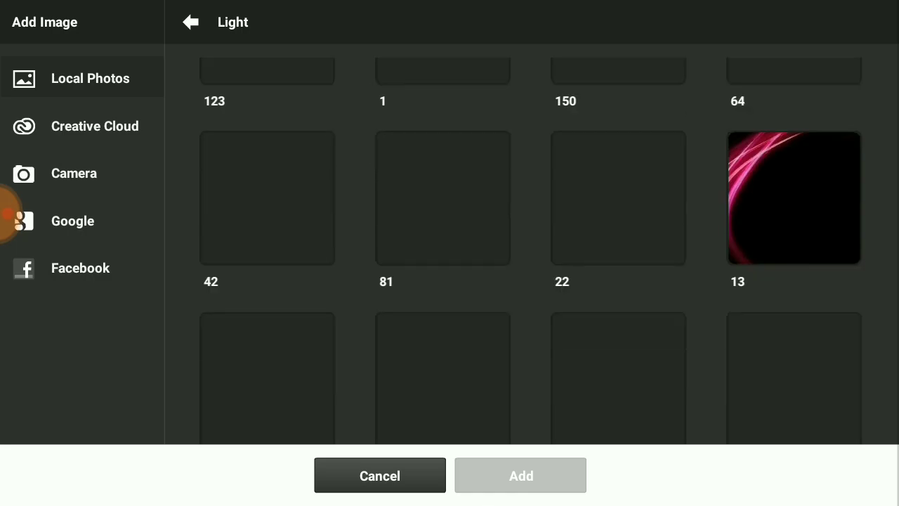
{"action": "key", "text": "Escape"}
{"action": "scroll", "coordinate": [531, 246], "scroll_direction": "up", "scroll_amount": 2}
{"action": "scroll", "coordinate": [531, 246], "scroll_direction": "up", "scroll_amount": 3}
{"action": "scroll", "coordinate": [531, 246], "scroll_direction": "up", "scroll_amount": 1}
Add the green diagonal streak image from the Blendzz folder as a layer
{"action": "left_click", "coordinate": [266, 304]}
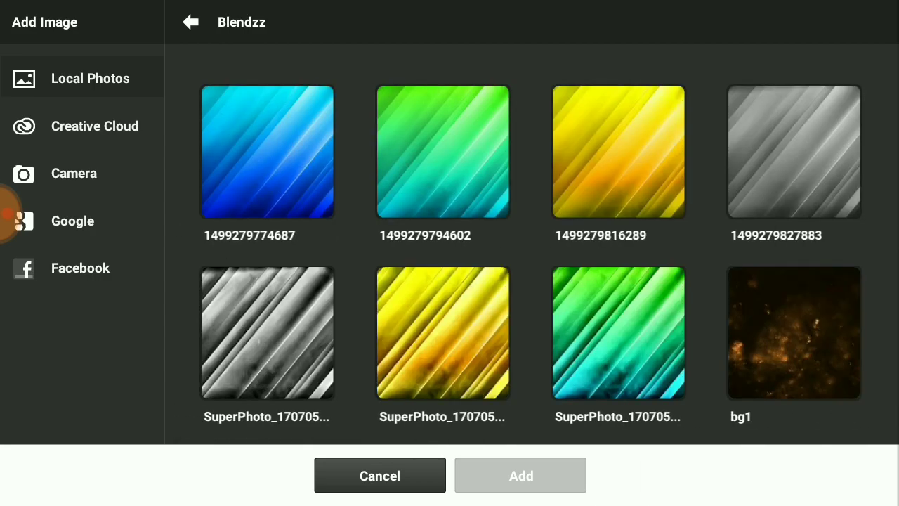
{"action": "scroll", "coordinate": [531, 251], "scroll_direction": "down", "scroll_amount": 2}
{"action": "scroll", "coordinate": [531, 251], "scroll_direction": "down", "scroll_amount": 2}
{"action": "scroll", "coordinate": [531, 252], "scroll_direction": "up", "scroll_amount": 3}
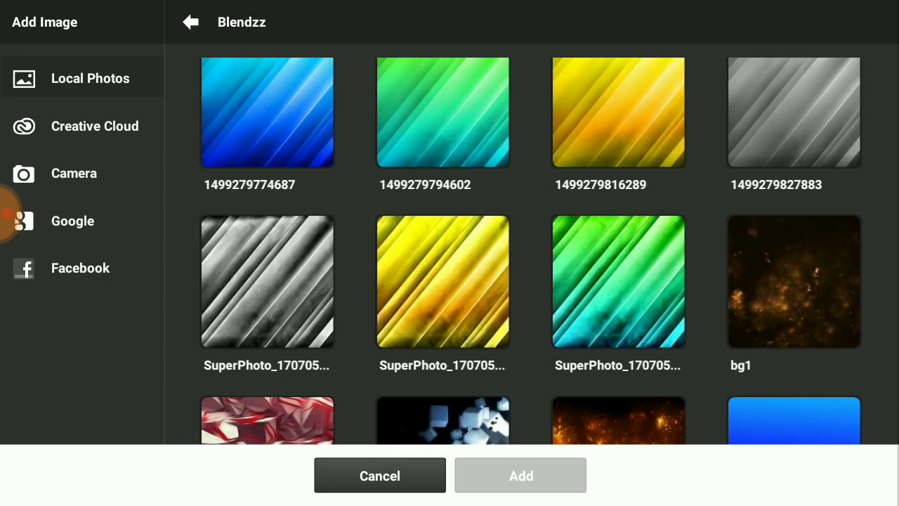
{"action": "left_click", "coordinate": [618, 281]}
{"action": "left_click", "coordinate": [520, 475]}
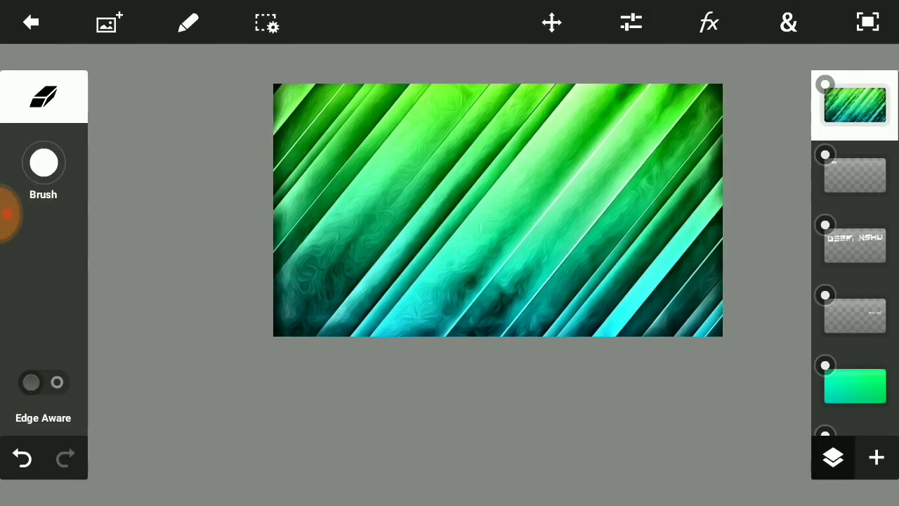
Set the streak layer to Overlay, lower its opacity, and move it down the stack
{"action": "left_click", "coordinate": [832, 458]}
{"action": "left_click", "coordinate": [766, 427]}
{"action": "left_click", "coordinate": [598, 391]}
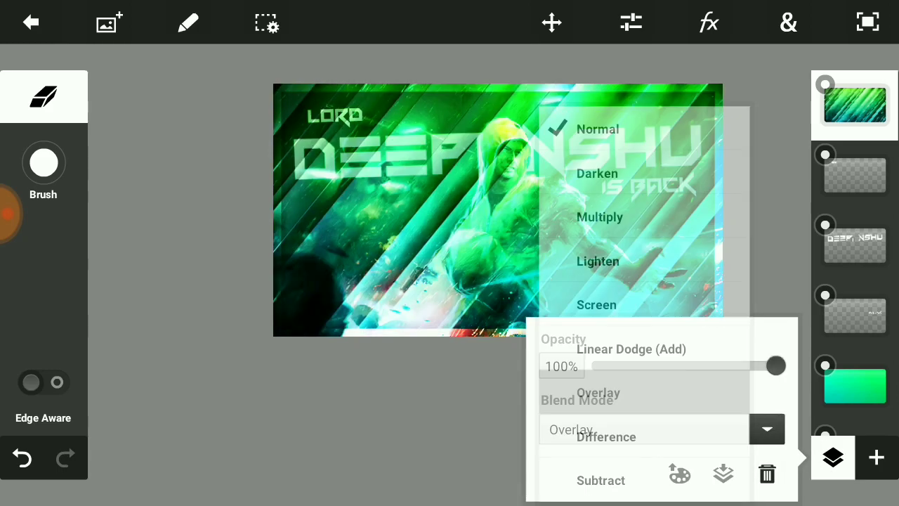
{"action": "left_click_drag", "start_coordinate": [774, 366], "coordinate": [699, 366]}
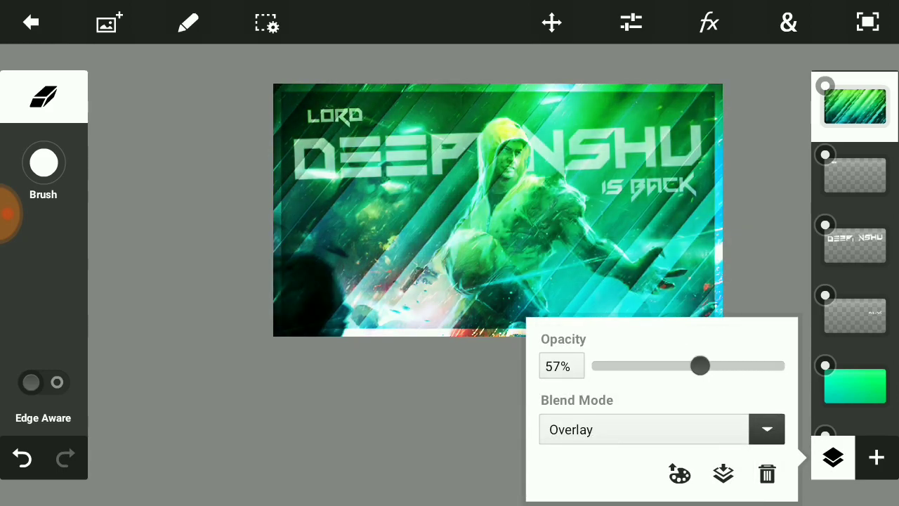
{"action": "mouse_move", "coordinate": [855, 105]}
{"action": "left_mouse_down"}
{"action": "mouse_move", "coordinate": [855, 393]}
{"action": "mouse_move", "coordinate": [855, 160]}
{"action": "mouse_move", "coordinate": [855, 189]}
{"action": "left_mouse_up"}
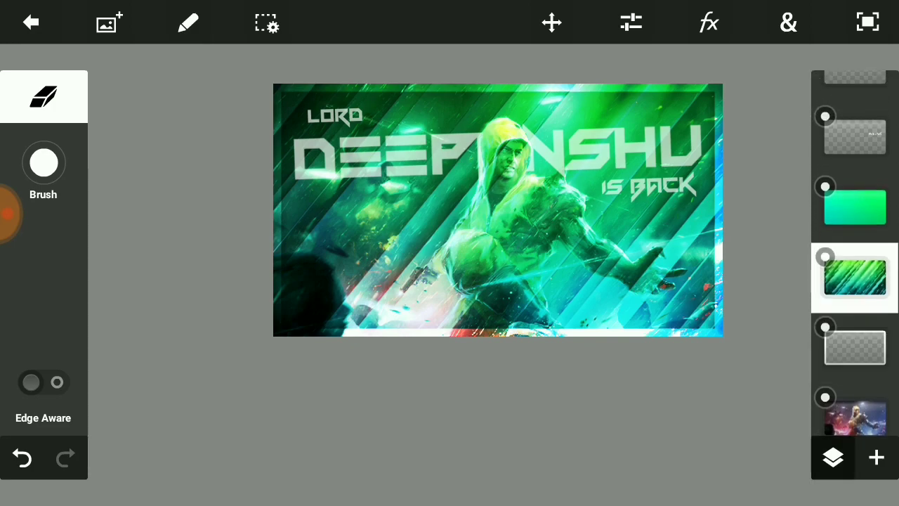
Try Difference, Linear Dodge, Screen, Lighten and Darken blending, then delete the stripes layer
{"action": "left_click", "coordinate": [855, 277]}
{"action": "left_click", "coordinate": [766, 429]}
{"action": "left_click", "coordinate": [580, 436]}
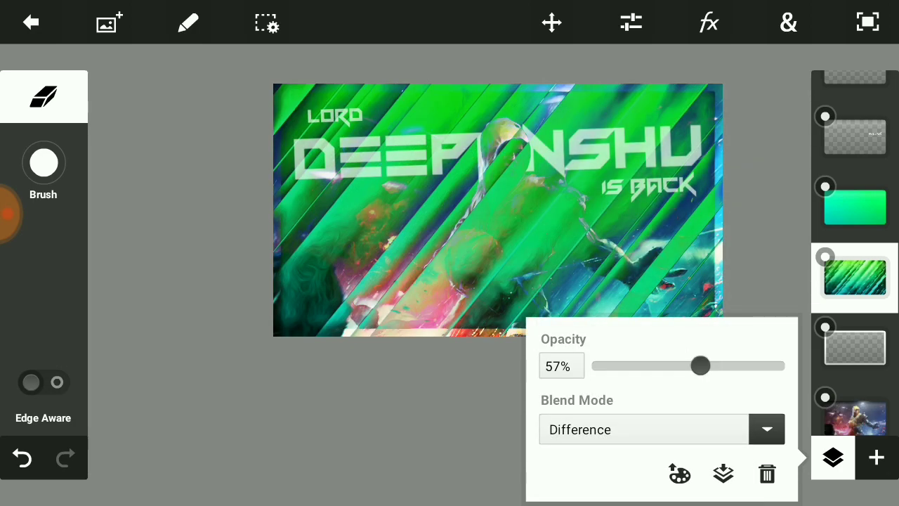
{"action": "left_click", "coordinate": [766, 429]}
{"action": "left_click", "coordinate": [625, 348]}
{"action": "left_click", "coordinate": [766, 429]}
{"action": "left_click", "coordinate": [596, 304]}
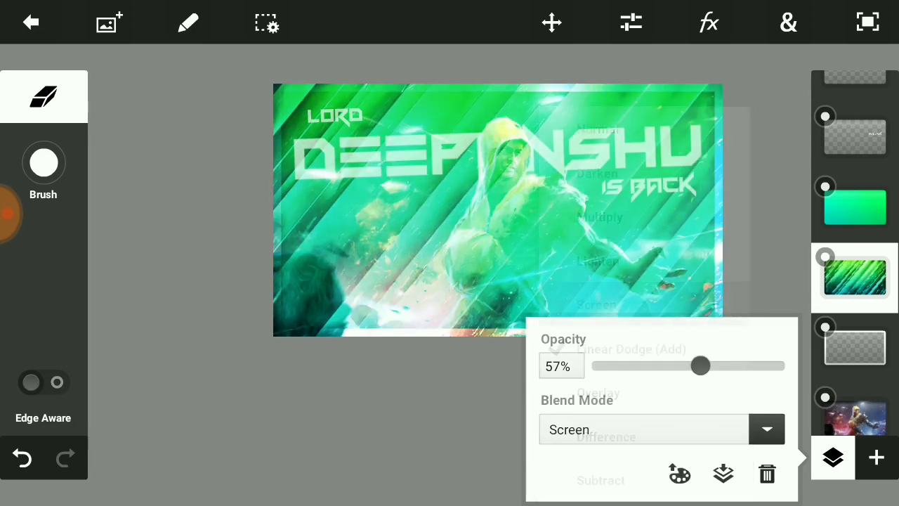
{"action": "left_click", "coordinate": [766, 429]}
{"action": "left_click", "coordinate": [596, 260]}
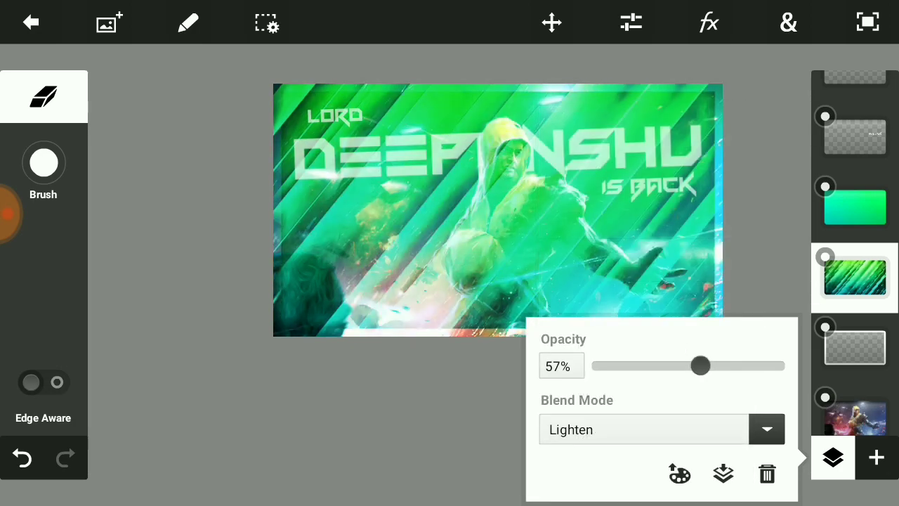
{"action": "left_click", "coordinate": [766, 430]}
{"action": "left_click", "coordinate": [597, 173]}
{"action": "left_click", "coordinate": [767, 474]}
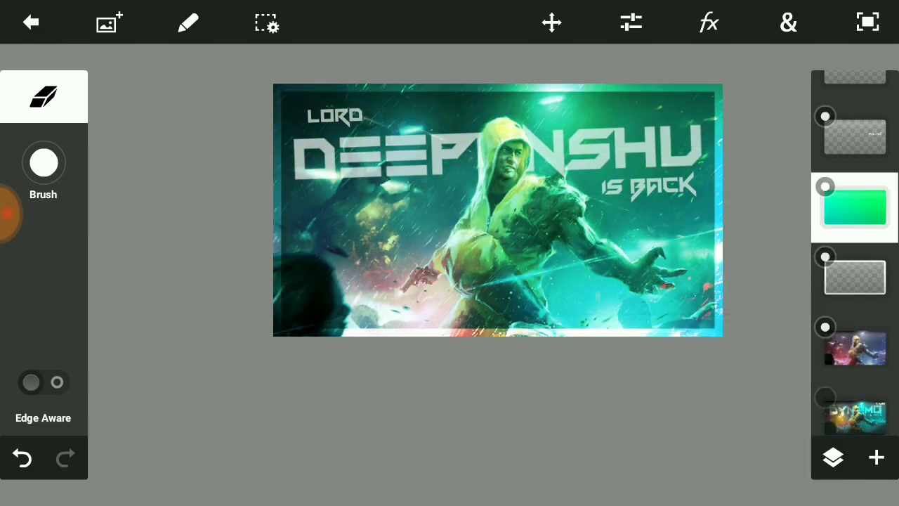
Add the AndroidEnergy (8) light-streak image from the Particles folder as a photo layer
{"action": "left_click", "coordinate": [876, 458]}
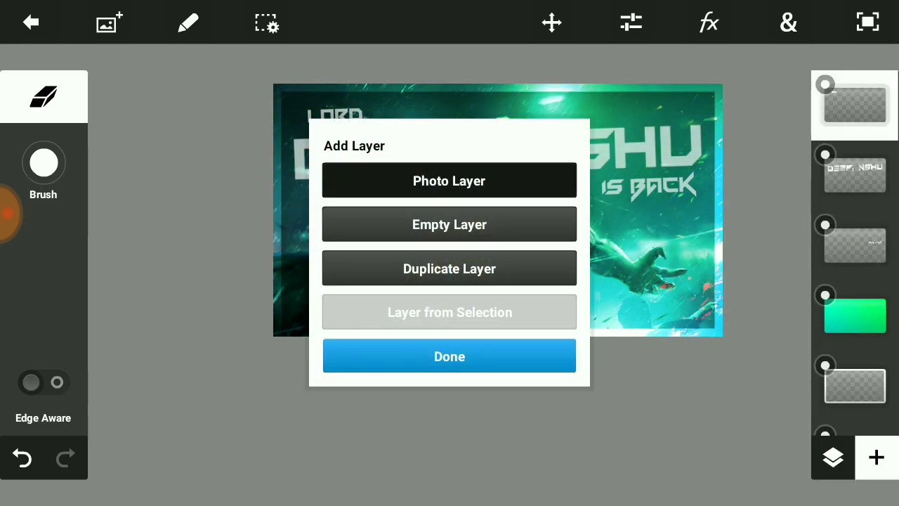
{"action": "left_click", "coordinate": [449, 181]}
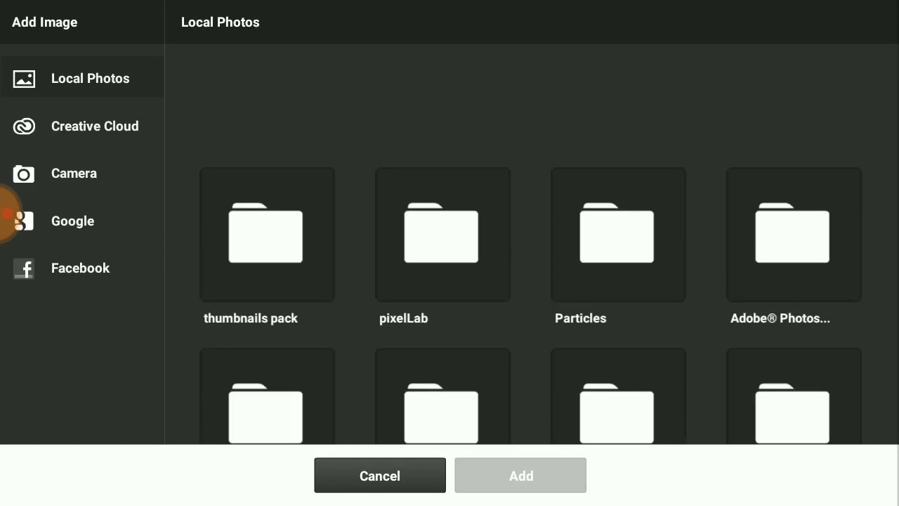
{"action": "left_click", "coordinate": [618, 151]}
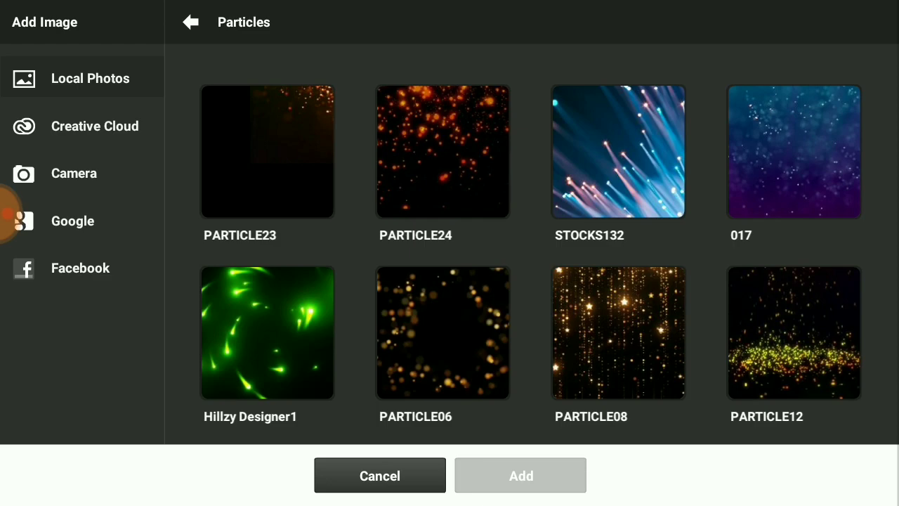
{"action": "left_click", "coordinate": [618, 151]}
{"action": "scroll", "coordinate": [530, 246], "scroll_direction": "down", "scroll_amount": 3}
{"action": "scroll", "coordinate": [531, 245], "scroll_direction": "down", "scroll_amount": 4}
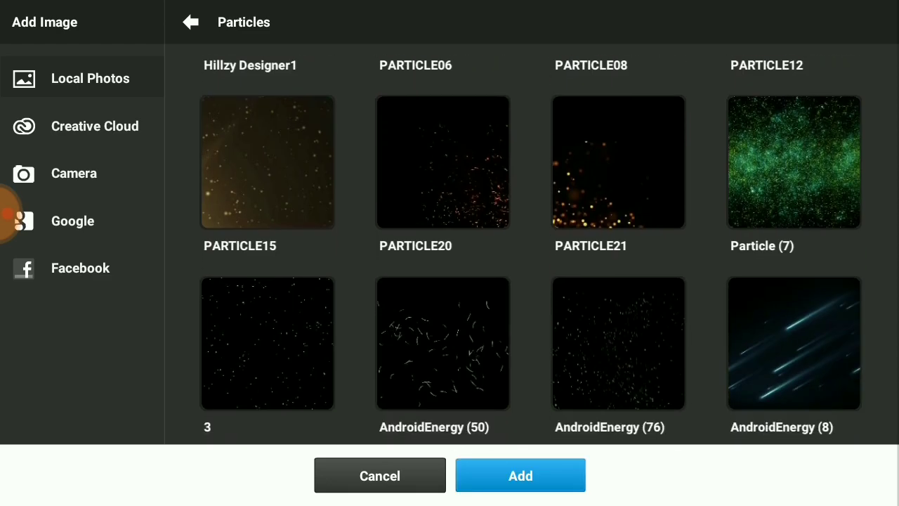
{"action": "scroll", "coordinate": [531, 246], "scroll_direction": "down", "scroll_amount": 3}
{"action": "left_click", "coordinate": [793, 151]}
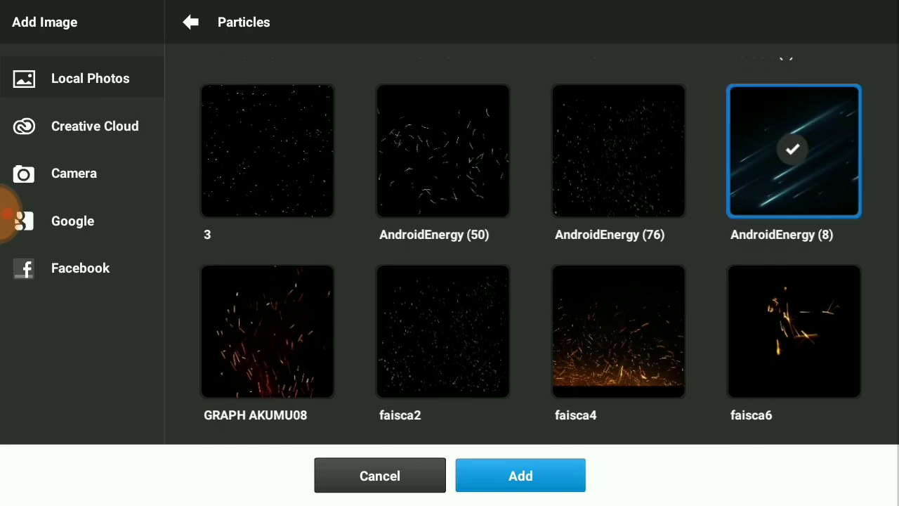
{"action": "scroll", "coordinate": [531, 246], "scroll_direction": "down", "scroll_amount": 4}
{"action": "scroll", "coordinate": [531, 245], "scroll_direction": "down", "scroll_amount": 5}
{"action": "left_click", "coordinate": [442, 140]}
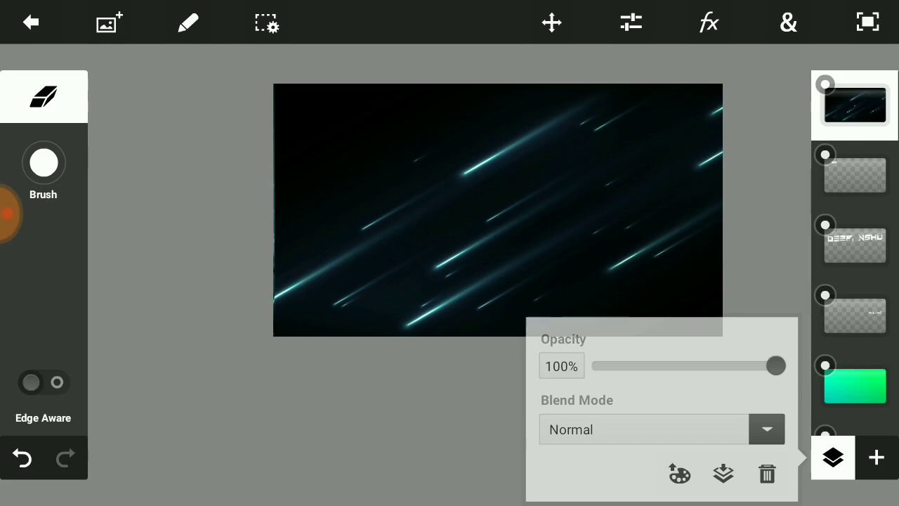
Blend the light-streak layer in Overlay mode and lower its opacity
{"action": "left_click", "coordinate": [767, 429]}
{"action": "left_click", "coordinate": [611, 439]}
{"action": "left_click_drag", "start_coordinate": [772, 366], "coordinate": [652, 366]}
{"action": "left_click", "coordinate": [833, 457]}
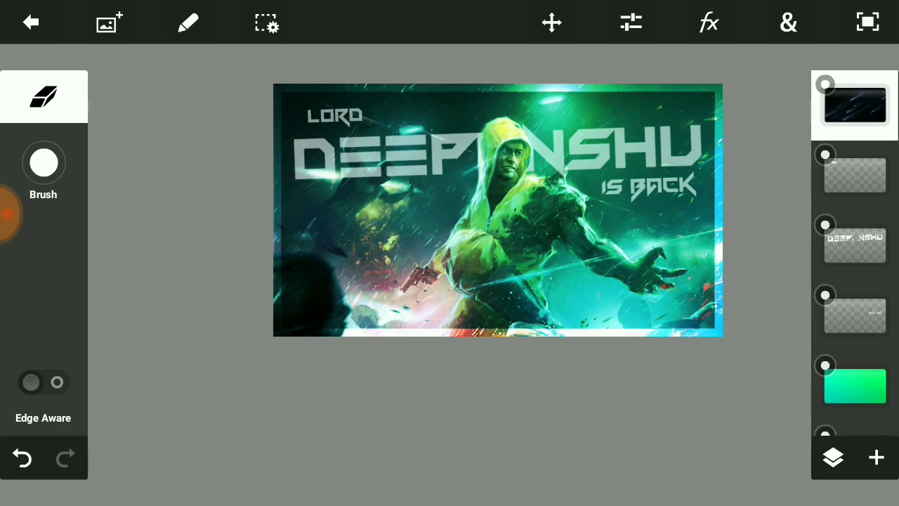
Raise the DEEPANSHU text layer's opacity to 79%
{"action": "left_click", "coordinate": [855, 246]}
{"action": "left_click", "coordinate": [832, 458]}
{"action": "mouse_move", "coordinate": [716, 365]}
{"action": "left_mouse_down"}
{"action": "mouse_move", "coordinate": [738, 365]}
{"action": "mouse_move", "coordinate": [696, 365]}
{"action": "mouse_move", "coordinate": [716, 365]}
{"action": "left_mouse_up"}
{"action": "left_click", "coordinate": [833, 458]}
{"action": "scroll", "coordinate": [854, 245], "scroll_direction": "up", "scroll_amount": 2}
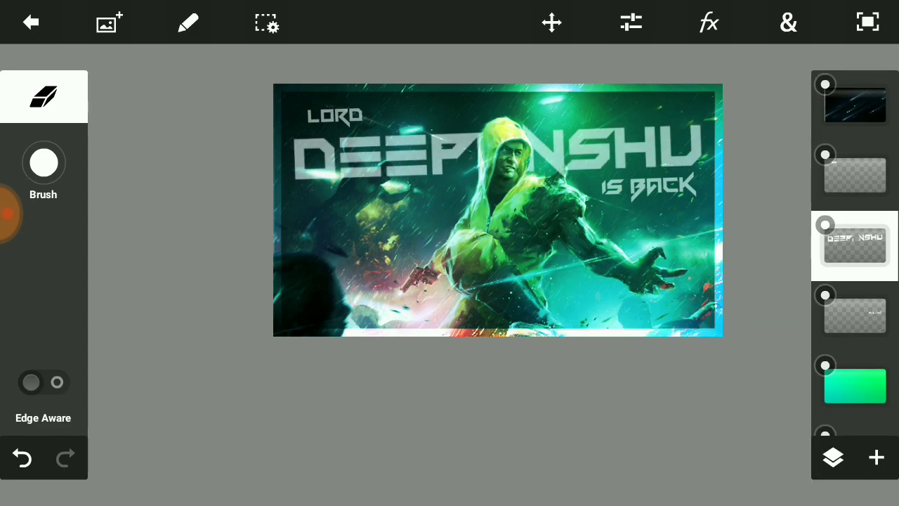
Enlarge the LORD text and position it above DEEPANSHU
{"action": "left_click", "coordinate": [854, 175]}
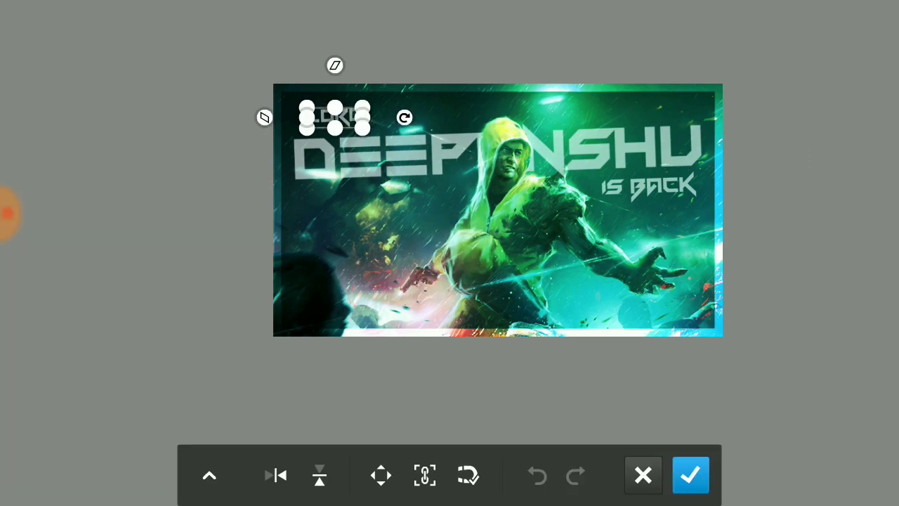
{"action": "scroll", "coordinate": [281, 140], "scroll_direction": "up", "scroll_amount": 5}
{"action": "left_click_drag", "start_coordinate": [521, 135], "coordinate": [598, 163]}
{"action": "left_click_drag", "start_coordinate": [492, 125], "coordinate": [459, 126]}
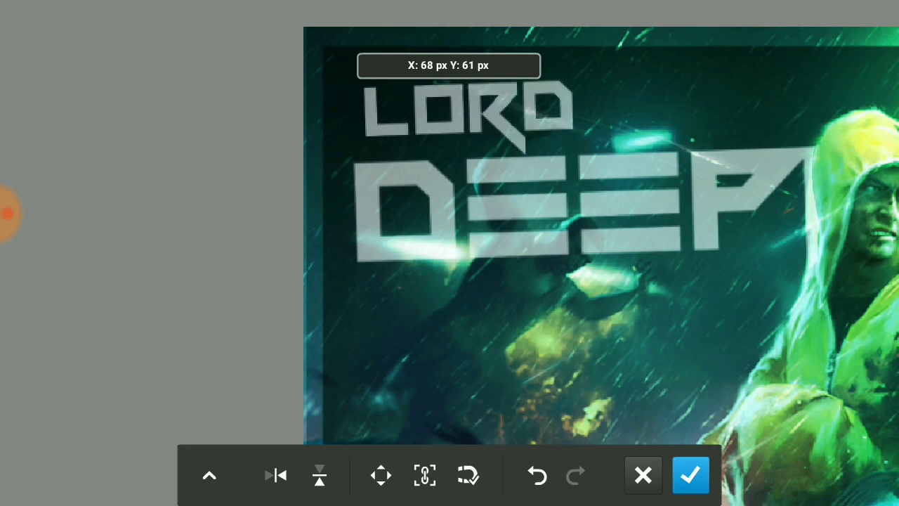
{"action": "left_click_drag", "start_coordinate": [461, 119], "coordinate": [479, 128]}
{"action": "mouse_move", "coordinate": [586, 166]}
{"action": "left_mouse_down"}
{"action": "mouse_move", "coordinate": [566, 145]}
{"action": "mouse_move", "coordinate": [557, 156]}
{"action": "left_mouse_up"}
{"action": "left_click_drag", "start_coordinate": [465, 123], "coordinate": [460, 124]}
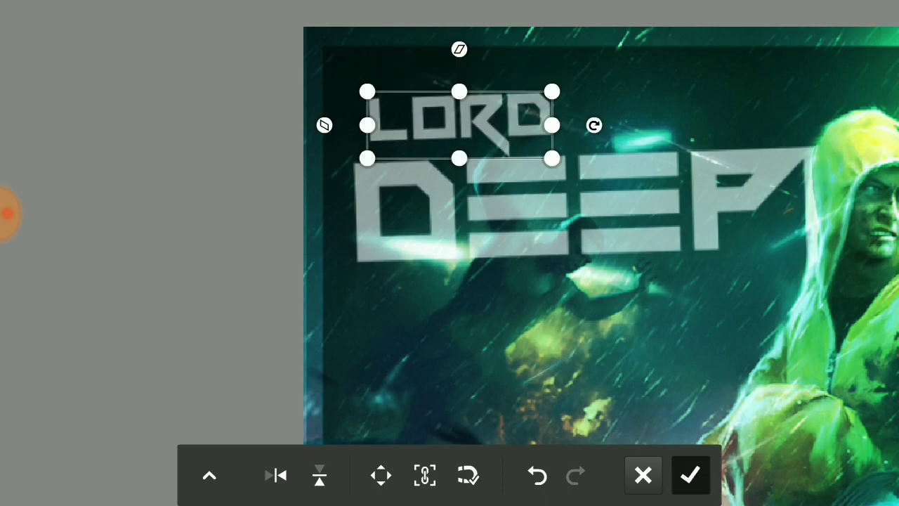
{"action": "left_click", "coordinate": [690, 475]}
Enlarge the IS BACK text and move it left under DEEPANSHU
{"action": "scroll", "coordinate": [562, 211], "scroll_direction": "down", "scroll_amount": 3}
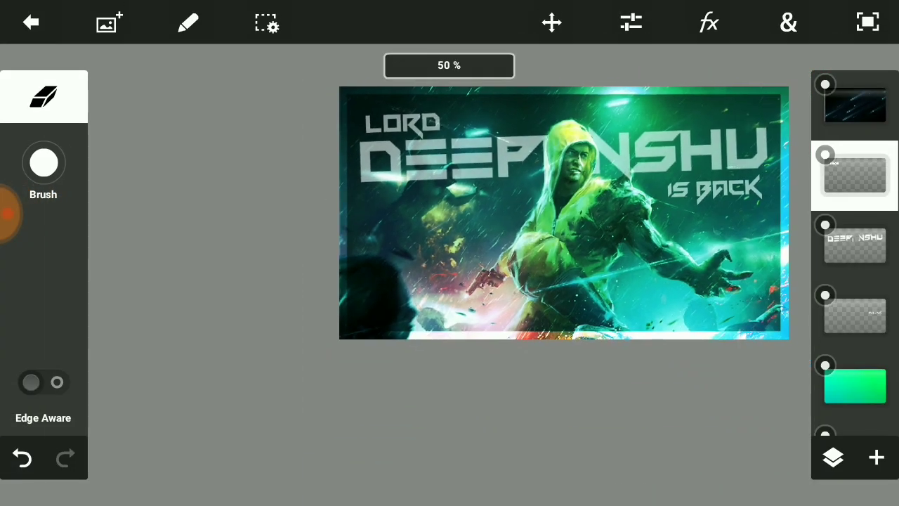
{"action": "left_click", "coordinate": [854, 316]}
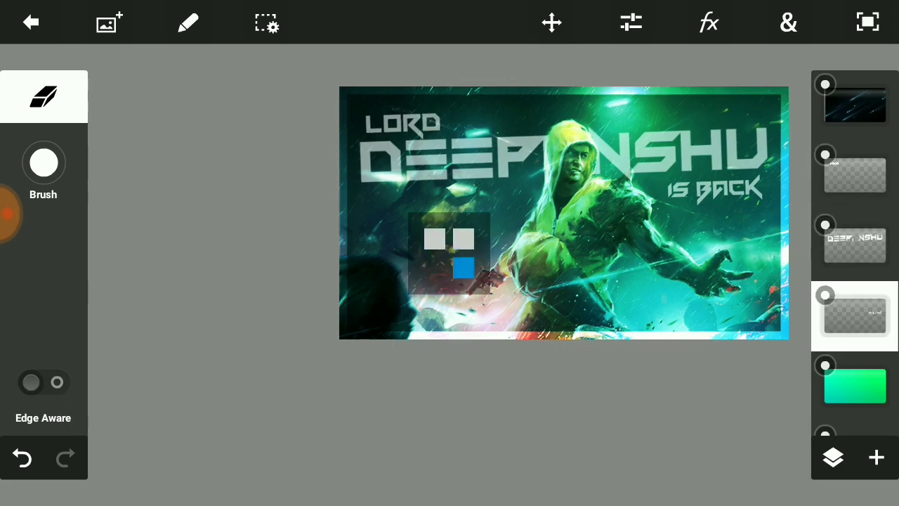
{"action": "scroll", "coordinate": [450, 210], "scroll_direction": "up", "scroll_amount": 3}
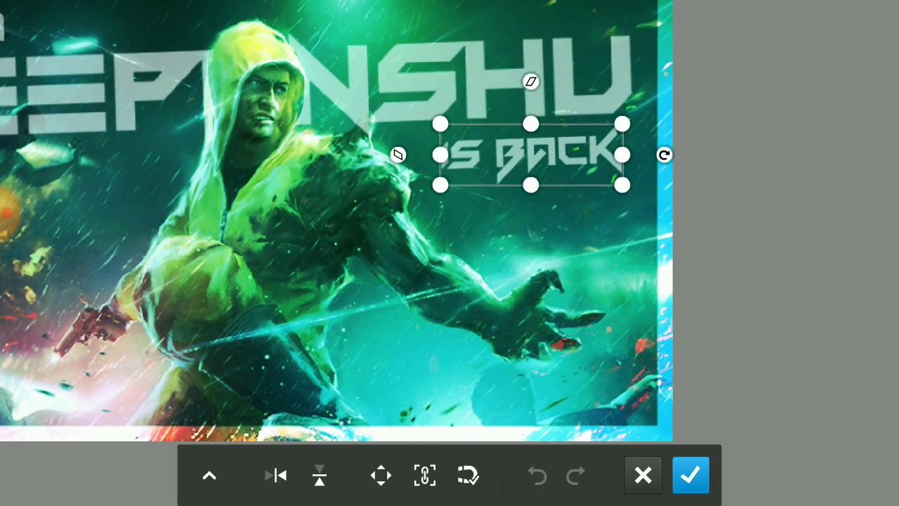
{"action": "left_click_drag", "start_coordinate": [622, 184], "coordinate": [672, 201]}
{"action": "left_click_drag", "start_coordinate": [561, 154], "coordinate": [530, 154]}
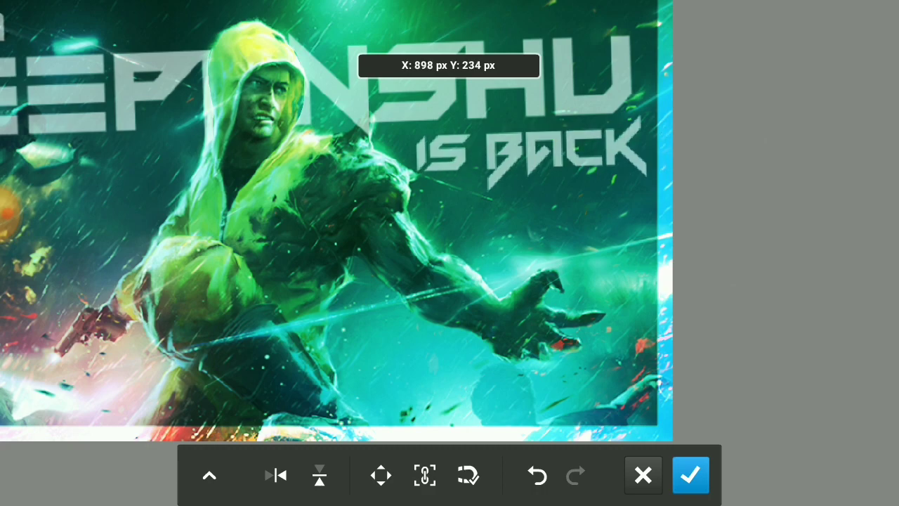
{"action": "left_click", "coordinate": [690, 475]}
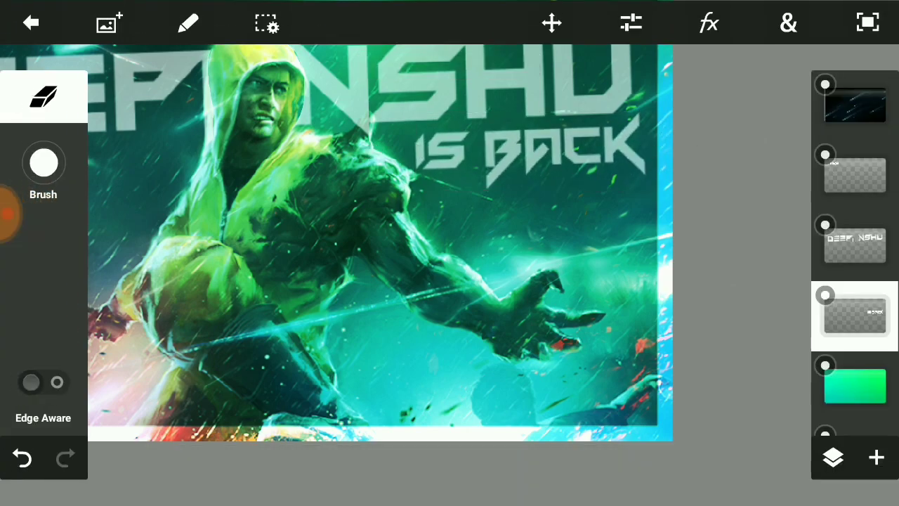
{"action": "scroll", "coordinate": [435, 239], "scroll_direction": "down", "scroll_amount": 3}
{"action": "scroll", "coordinate": [443, 228], "scroll_direction": "up", "scroll_amount": 1}
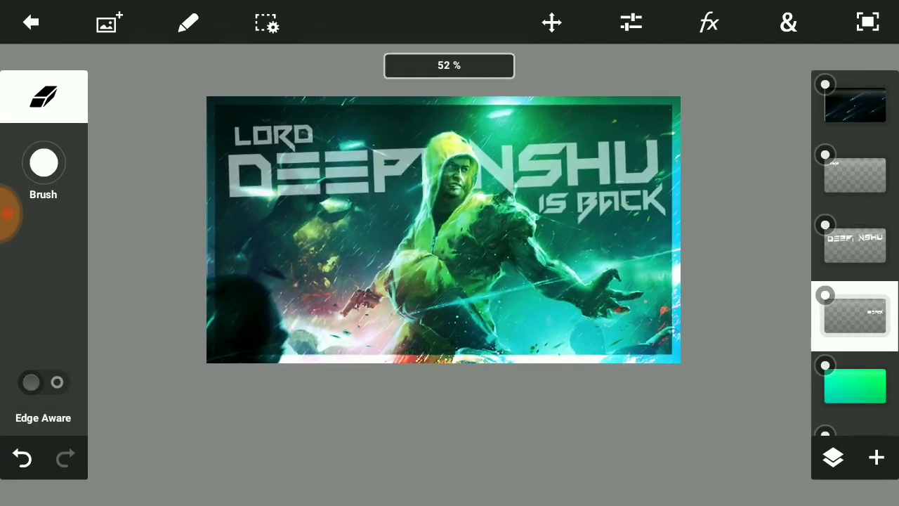
Save the project as Untitled31 and export it to the gallery as JPEG
{"action": "left_click", "coordinate": [30, 22]}
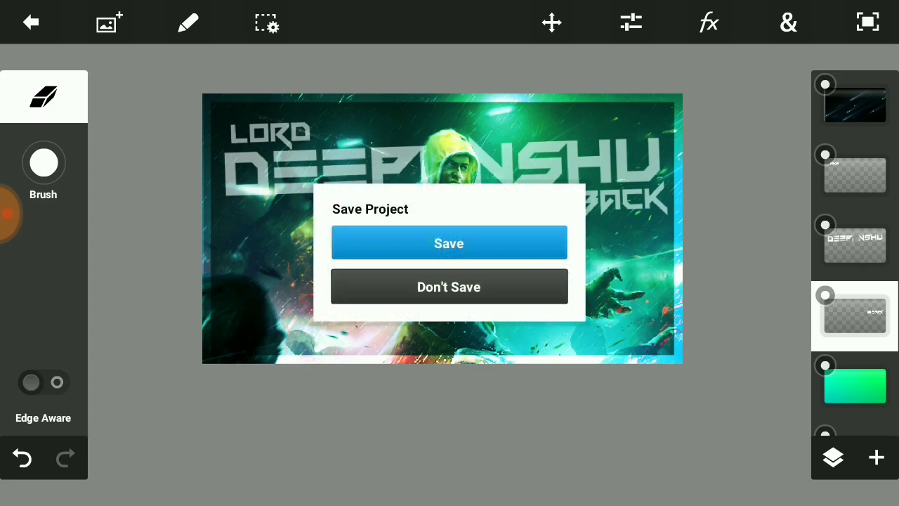
{"action": "left_click", "coordinate": [449, 242]}
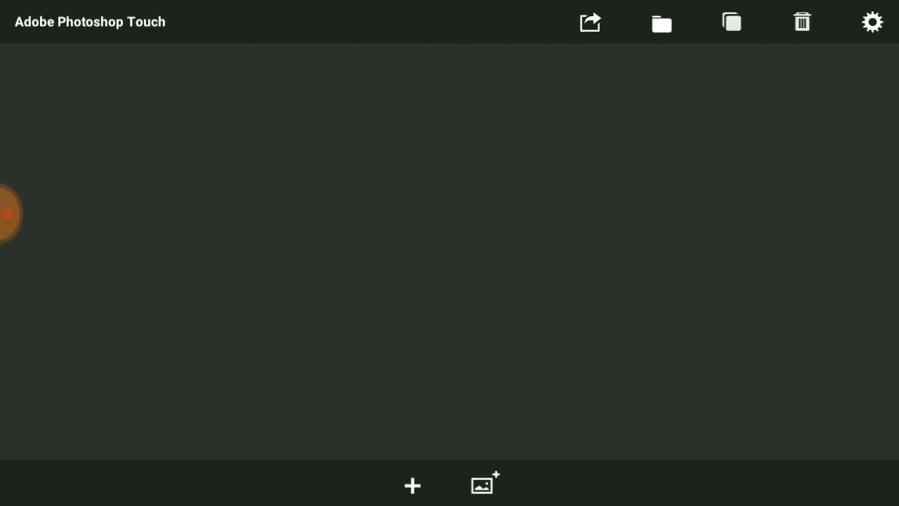
{"action": "left_click", "coordinate": [589, 23]}
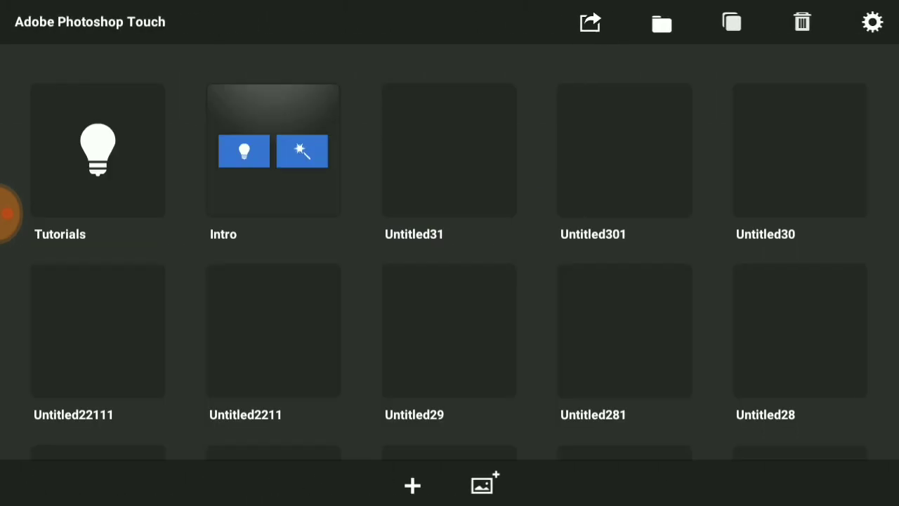
{"action": "left_click", "coordinate": [497, 110]}
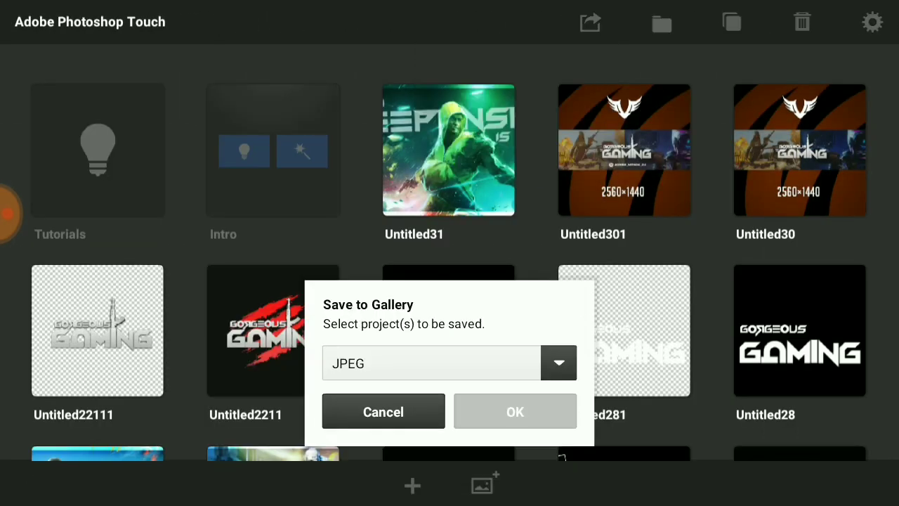
{"action": "left_click", "coordinate": [515, 412]}
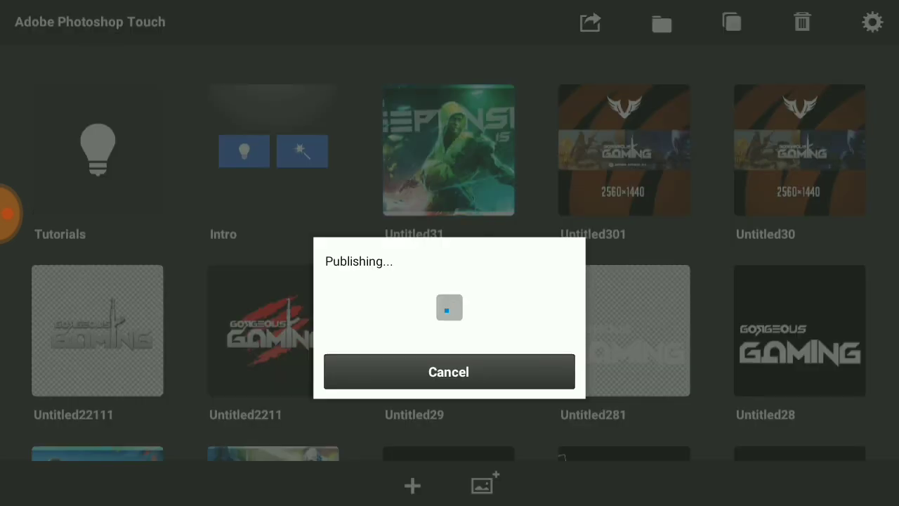